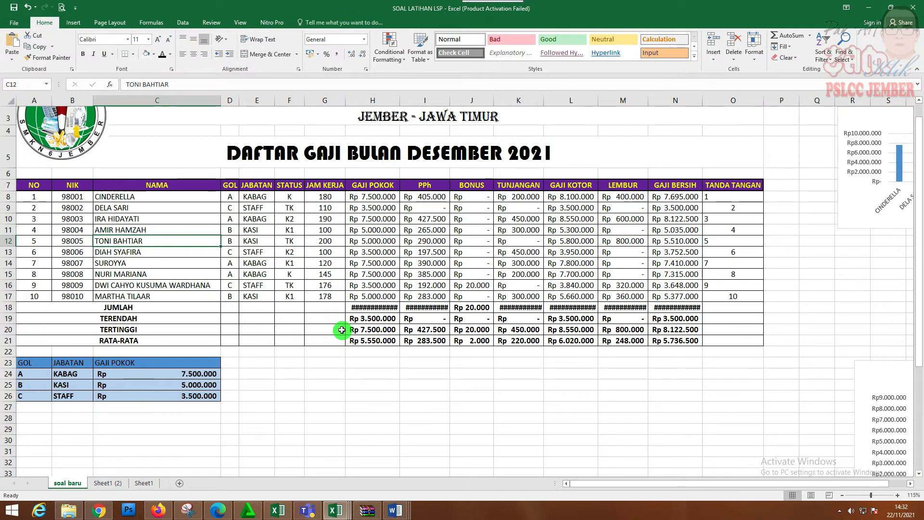
Step: Widen columns H, I, K, L, M and N so the JUMLAH totals in row 18 display in full
{"action": "scroll", "coordinate": [341, 330], "scroll_direction": "up", "scroll_amount": 1, "text": "ctrl"}
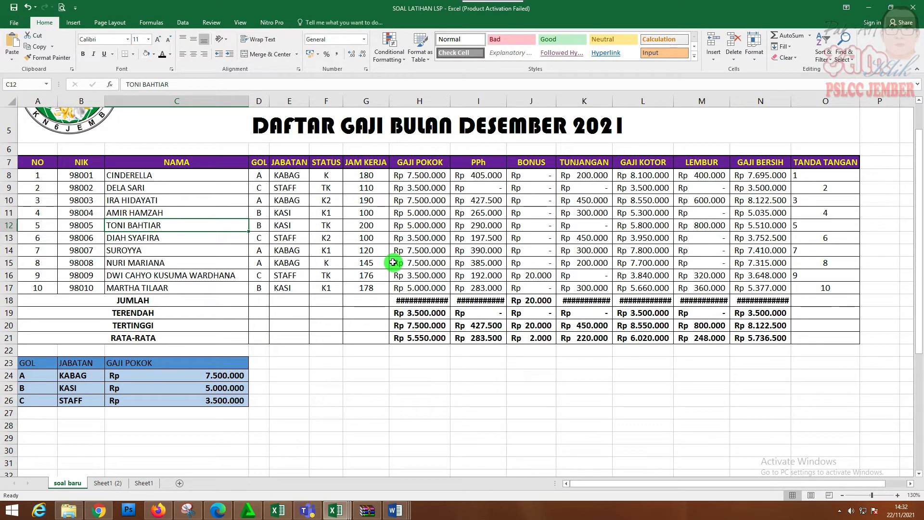
{"action": "scroll", "coordinate": [397, 270], "scroll_direction": "up", "scroll_amount": 2}
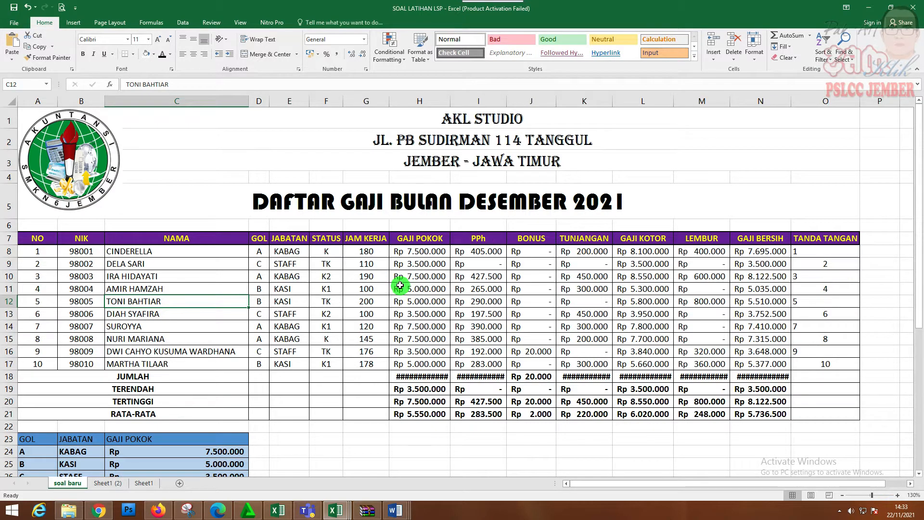
{"action": "left_click", "coordinate": [422, 378]}
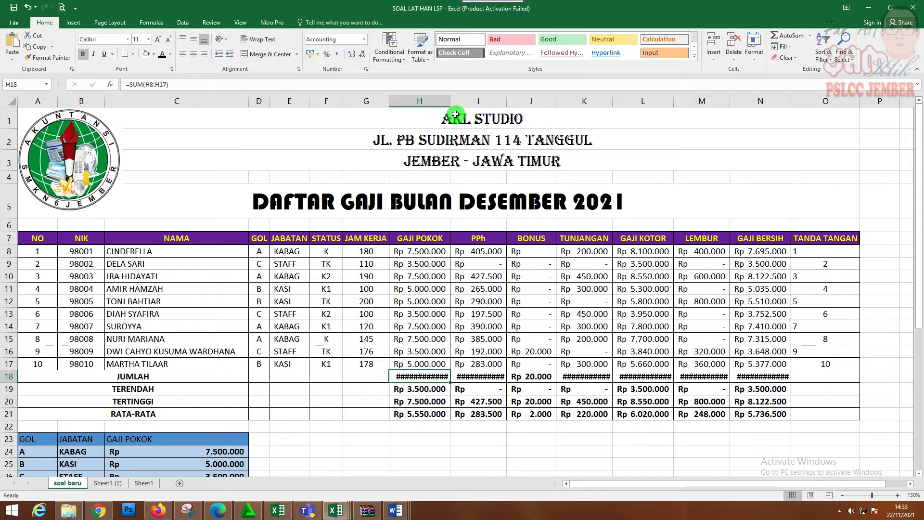
{"action": "left_click_drag", "start_coordinate": [453, 104], "coordinate": [523, 104]}
{"action": "left_click_drag", "start_coordinate": [629, 104], "coordinate": [634, 105]}
{"action": "left_click_drag", "start_coordinate": [697, 104], "coordinate": [704, 104]}
{"action": "left_click_drag", "start_coordinate": [759, 104], "coordinate": [770, 104]}
{"action": "left_click_drag", "start_coordinate": [832, 104], "coordinate": [839, 103]}
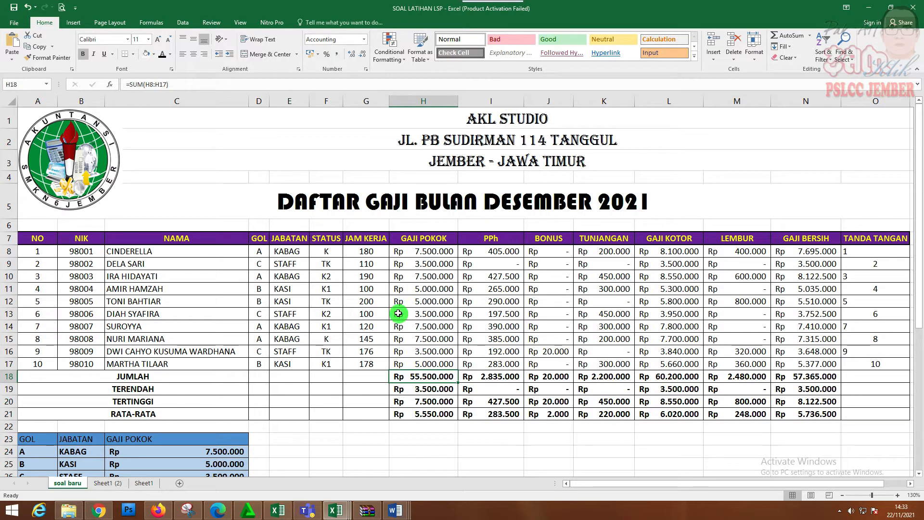
Step: Examine how the first employee's JABATAN formula looks up the GOL code in the reference table below the payroll
{"action": "scroll", "coordinate": [250, 363], "scroll_direction": "down", "scroll_amount": 2}
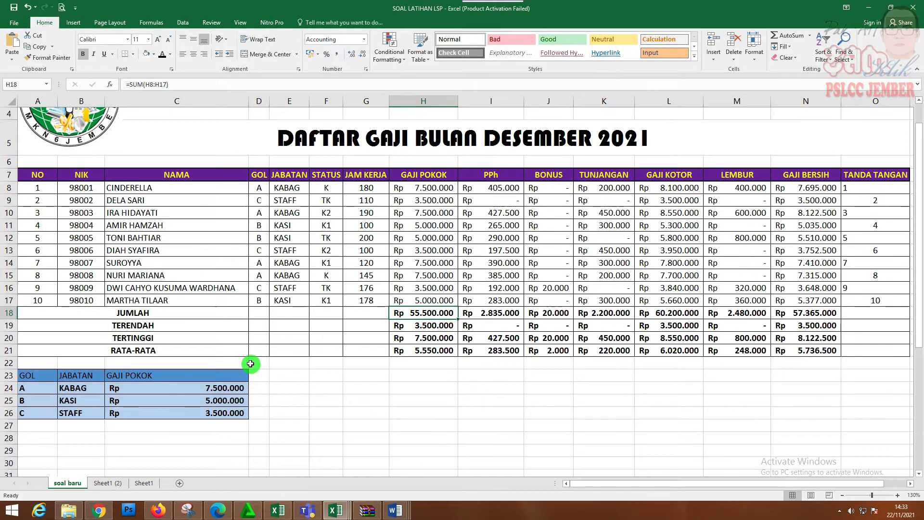
{"action": "scroll", "coordinate": [251, 363], "scroll_direction": "up", "scroll_amount": 2}
{"action": "left_click", "coordinate": [263, 252]}
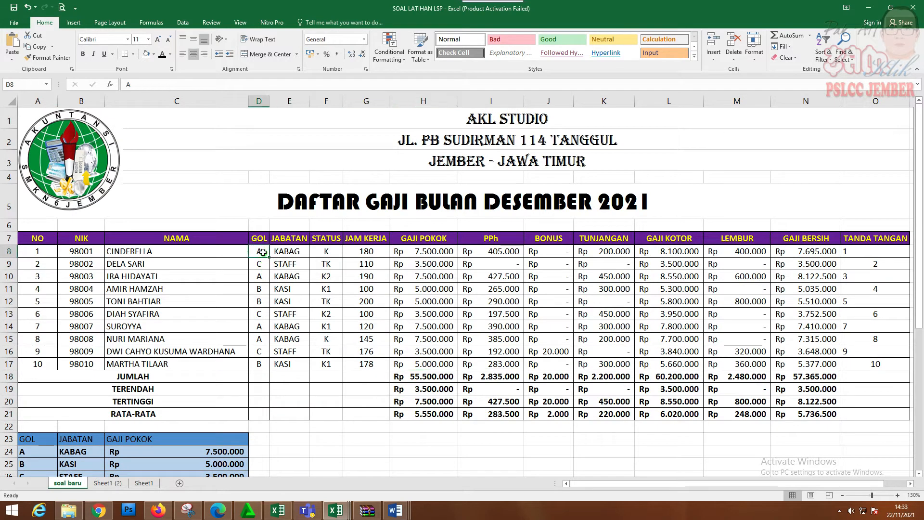
{"action": "left_click", "coordinate": [279, 253]}
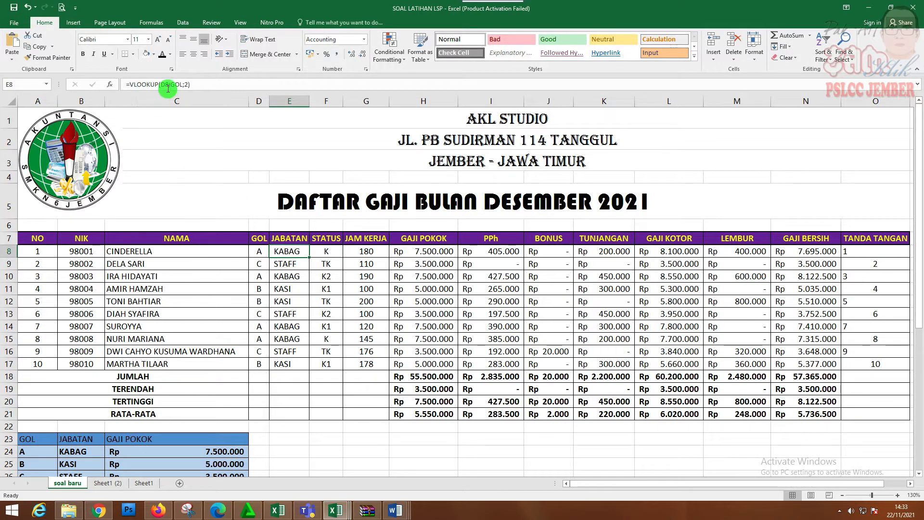
{"action": "left_click", "coordinate": [259, 251]}
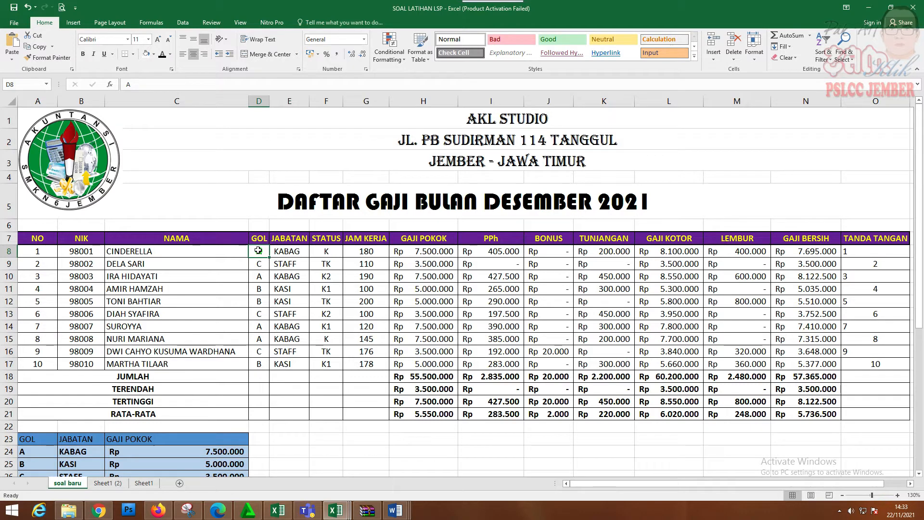
{"action": "left_click", "coordinate": [283, 250]}
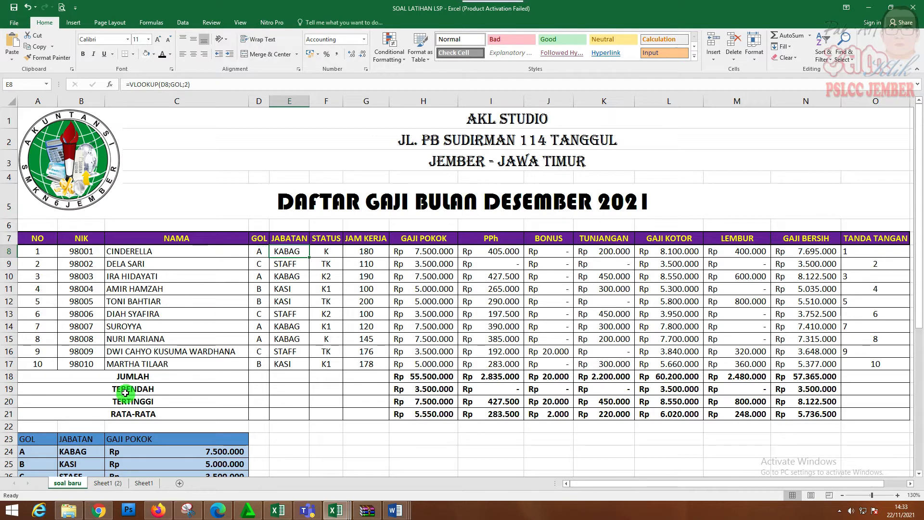
{"action": "scroll", "coordinate": [125, 394], "scroll_direction": "down", "scroll_amount": 1}
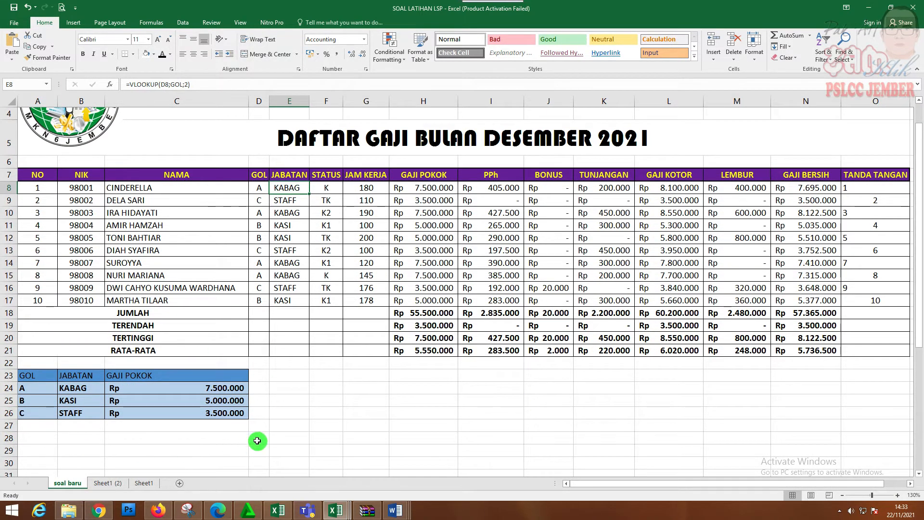
{"action": "scroll", "coordinate": [318, 413], "scroll_direction": "up", "scroll_amount": 1}
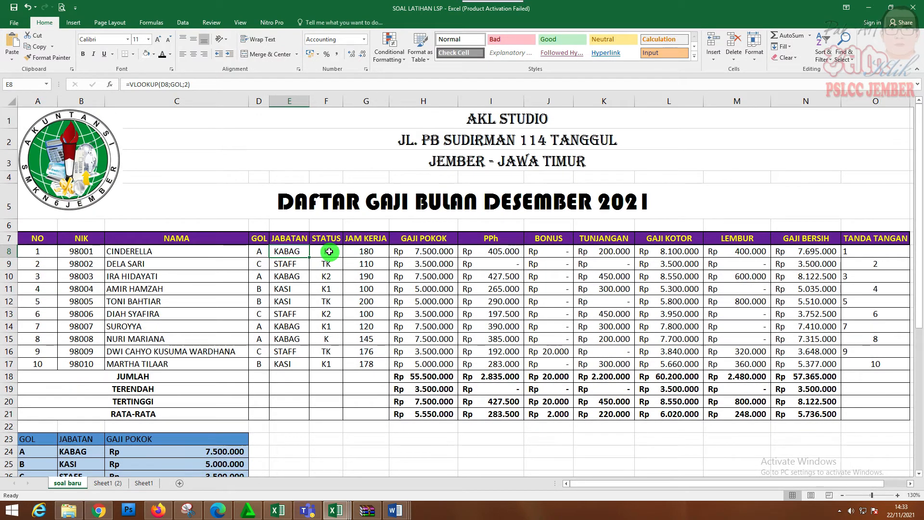
Step: Check the first employee's STATUS and JAM KERJA entries and the GAJI POKOK lookup formula
{"action": "left_click", "coordinate": [329, 252]}
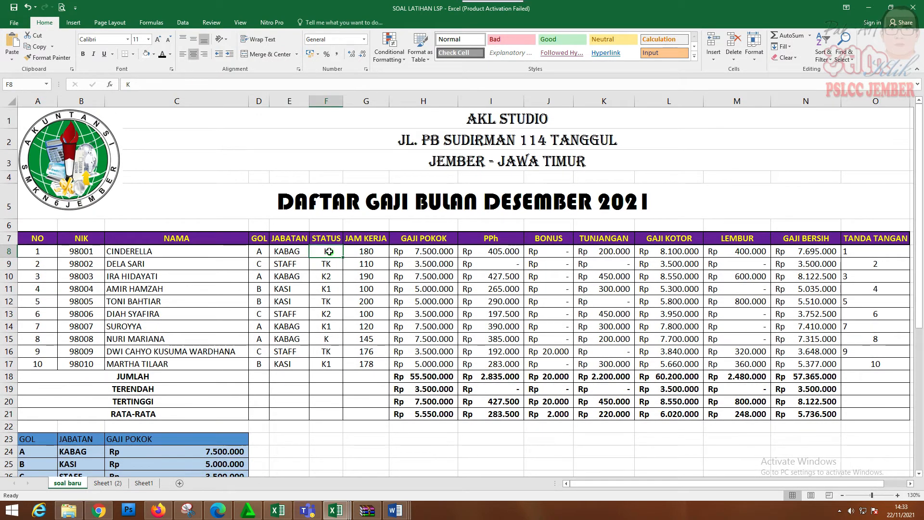
{"action": "left_click", "coordinate": [370, 252]}
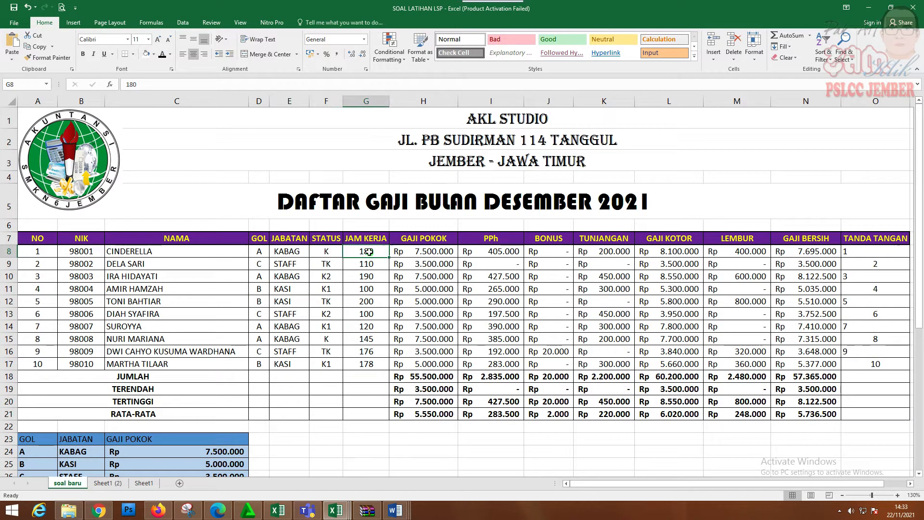
{"action": "left_click", "coordinate": [421, 252]}
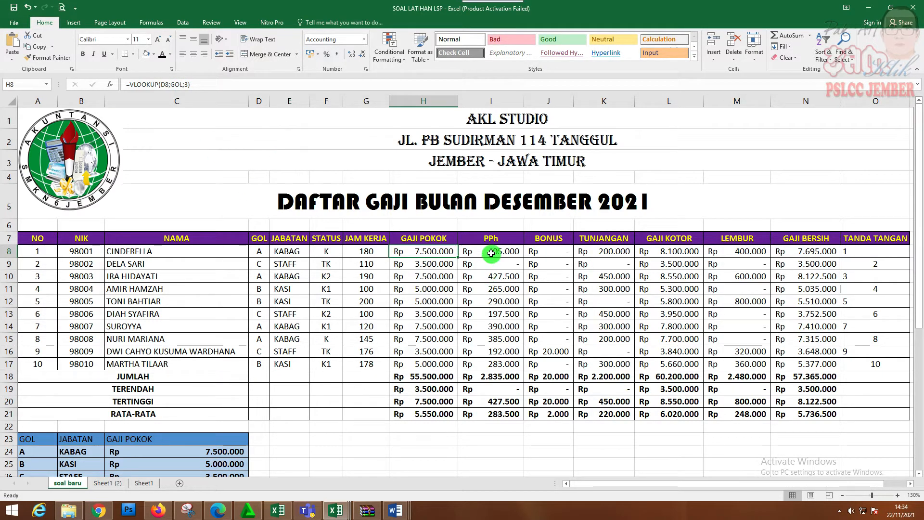
{"action": "left_click", "coordinate": [490, 253]}
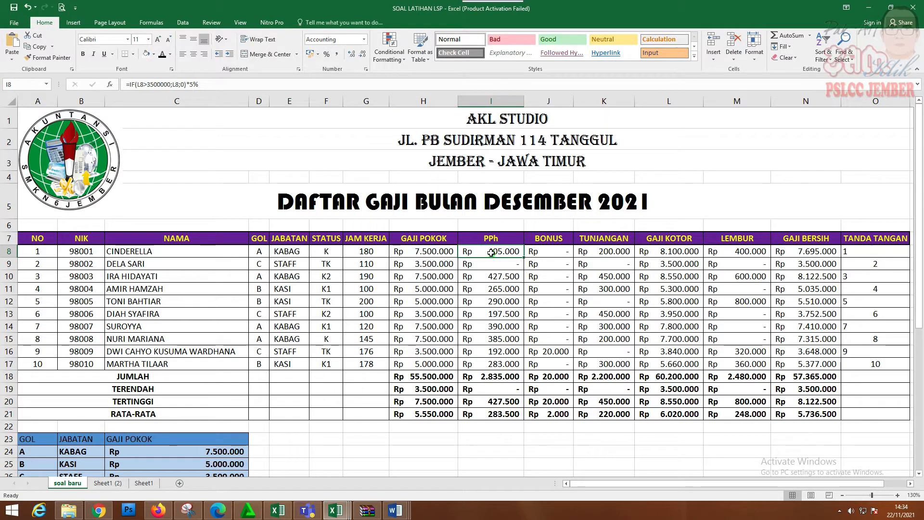
{"action": "left_click", "coordinate": [130, 85]}
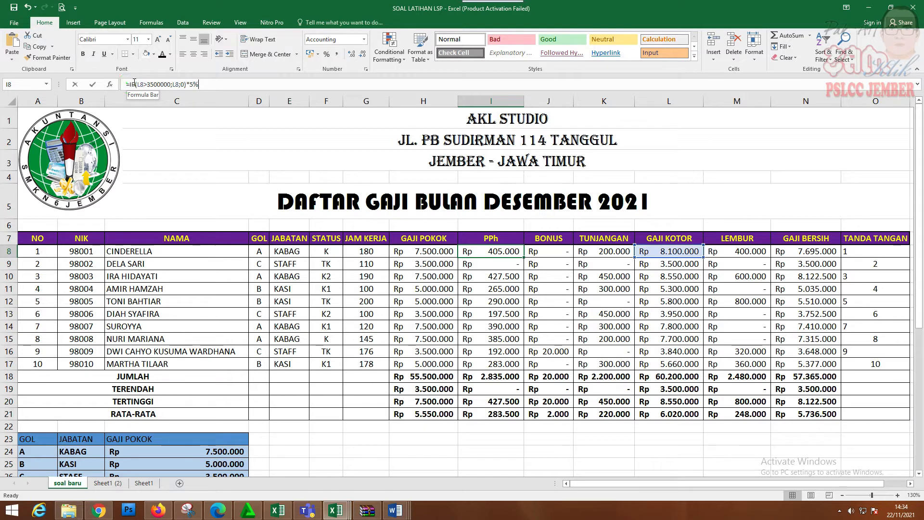
{"action": "type", "text": "="}
{"action": "left_click", "coordinate": [503, 276]}
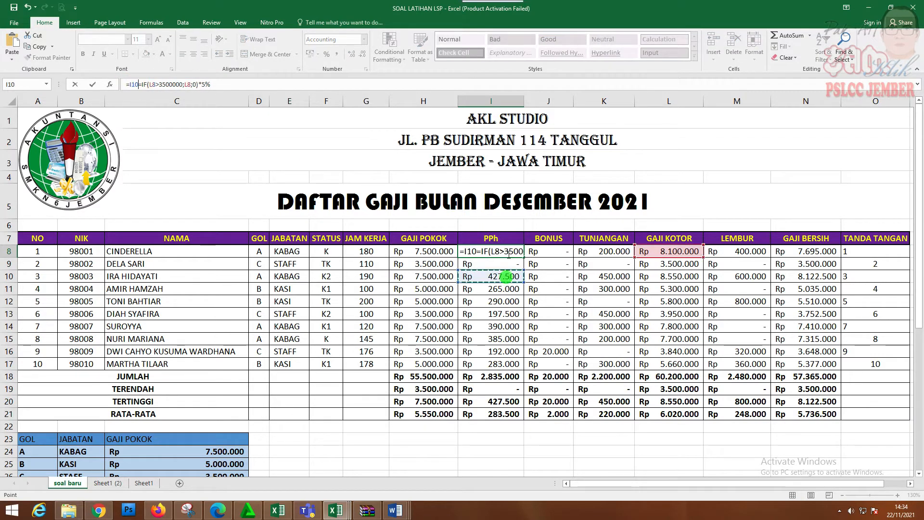
{"action": "key", "text": "Escape"}
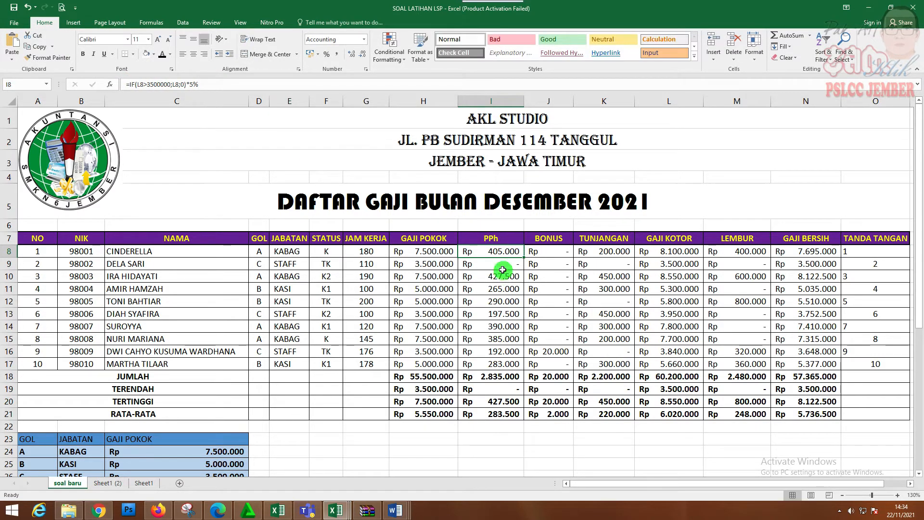
Step: Examine the PPh formula in I8 and the BONUS formula in J8, including the cells they reference, without changing them
{"action": "double_click", "coordinate": [500, 251]}
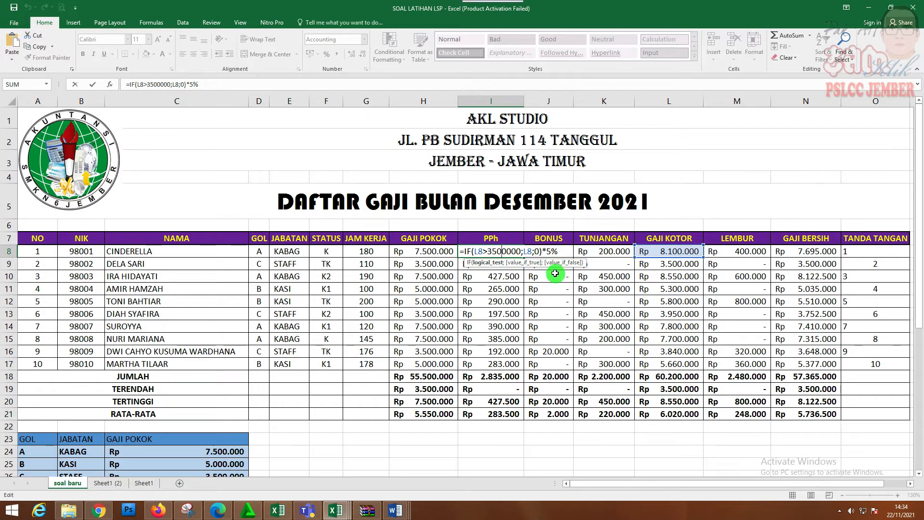
{"action": "key", "text": "ctrl+Return"}
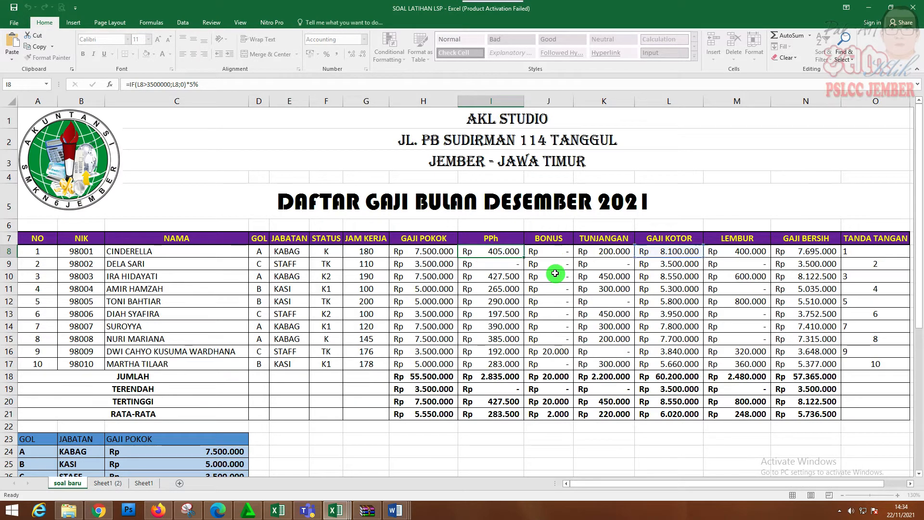
{"action": "double_click", "coordinate": [499, 251]}
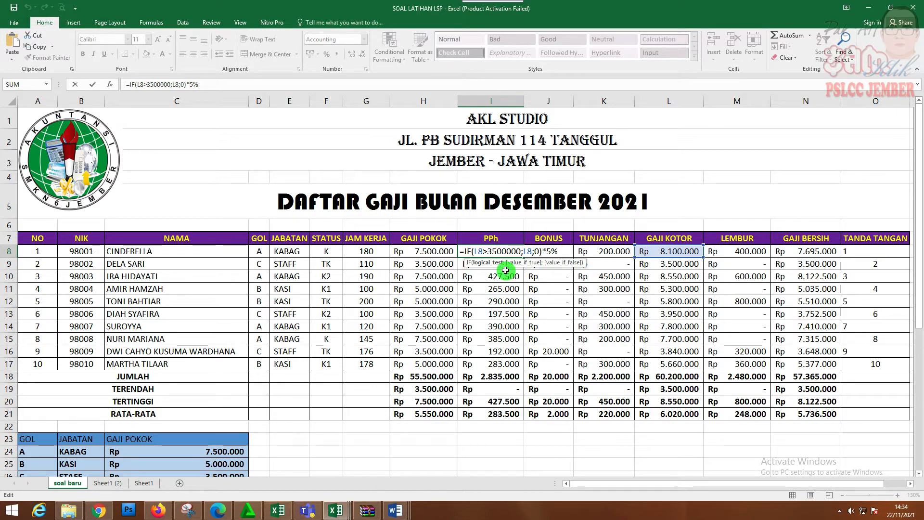
{"action": "key", "text": "Return"}
{"action": "left_click", "coordinate": [553, 250]}
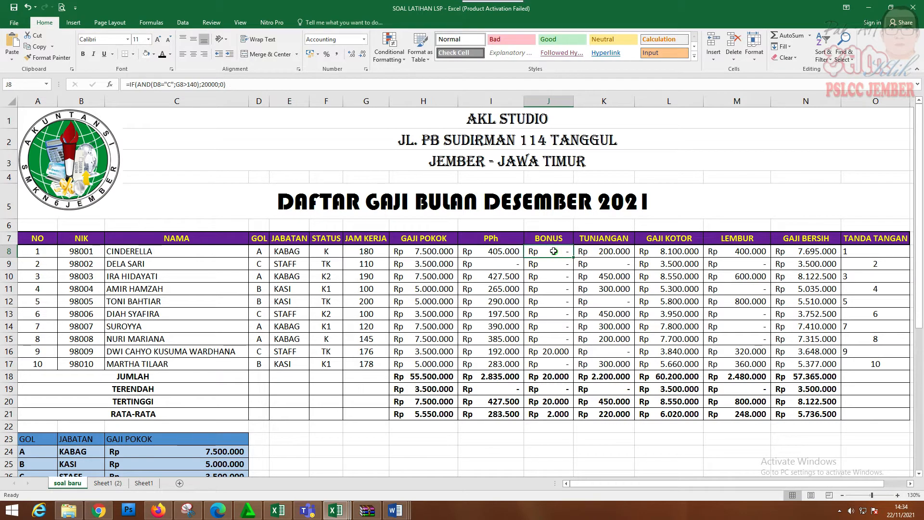
{"action": "double_click", "coordinate": [553, 251]}
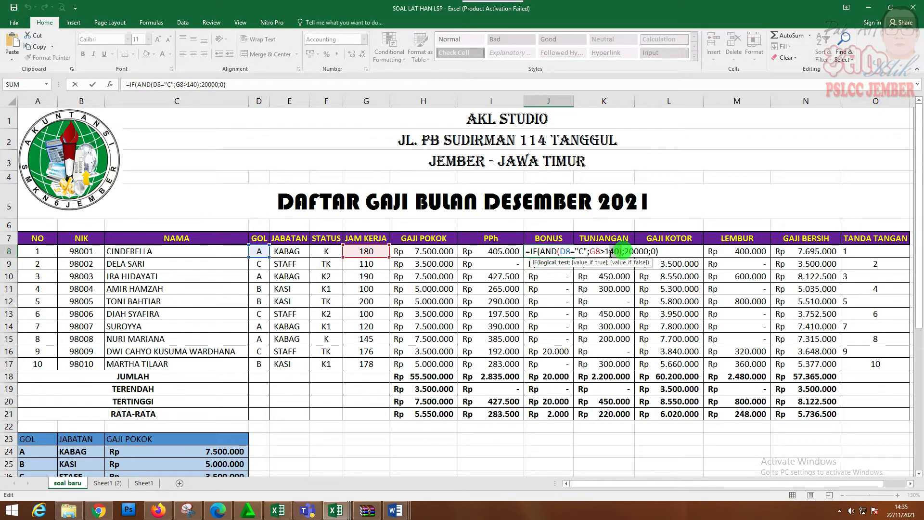
{"action": "left_click_drag", "start_coordinate": [621, 252], "coordinate": [540, 254]}
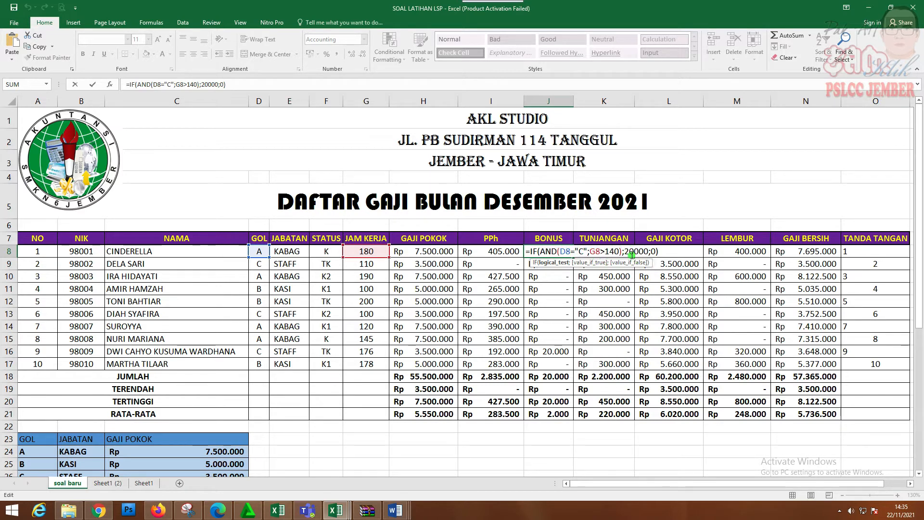
{"action": "key", "text": "ctrl+Return"}
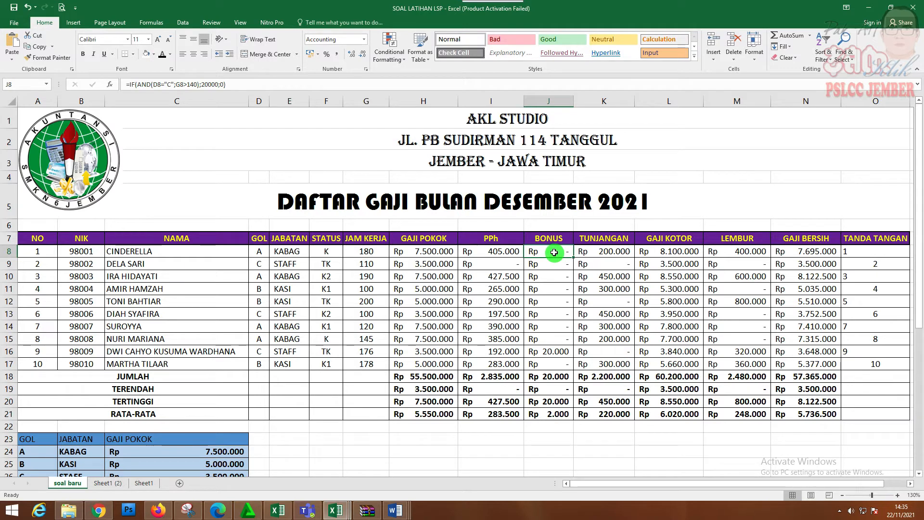
Step: Inspect the nested IF formula for TUNJANGAN in K8 and the GAJI KOTOR sum formula in L8
{"action": "left_click", "coordinate": [613, 250]}
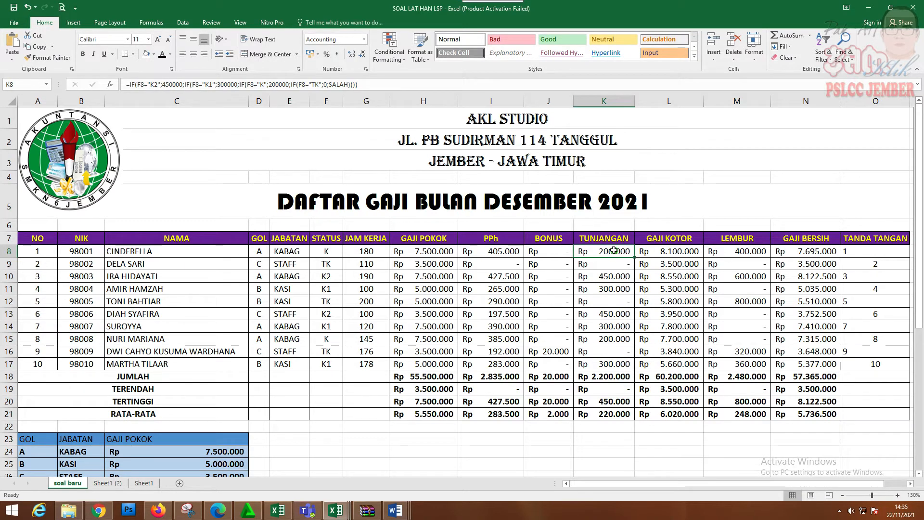
{"action": "double_click", "coordinate": [613, 250]}
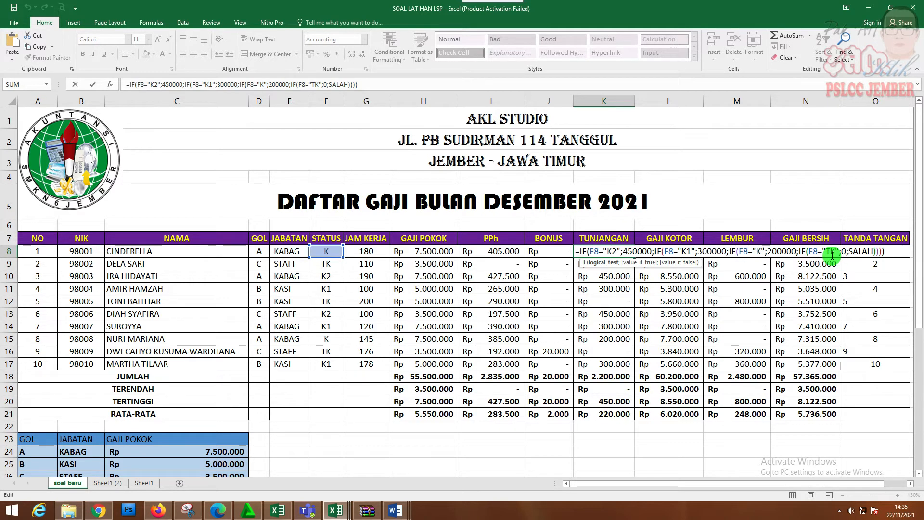
{"action": "key", "text": "Escape"}
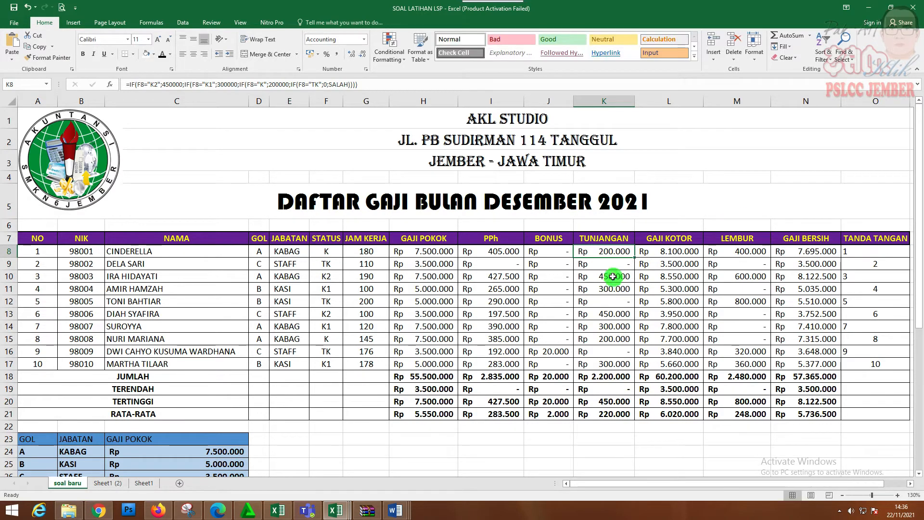
{"action": "left_click", "coordinate": [688, 250]}
{"action": "double_click", "coordinate": [688, 250]}
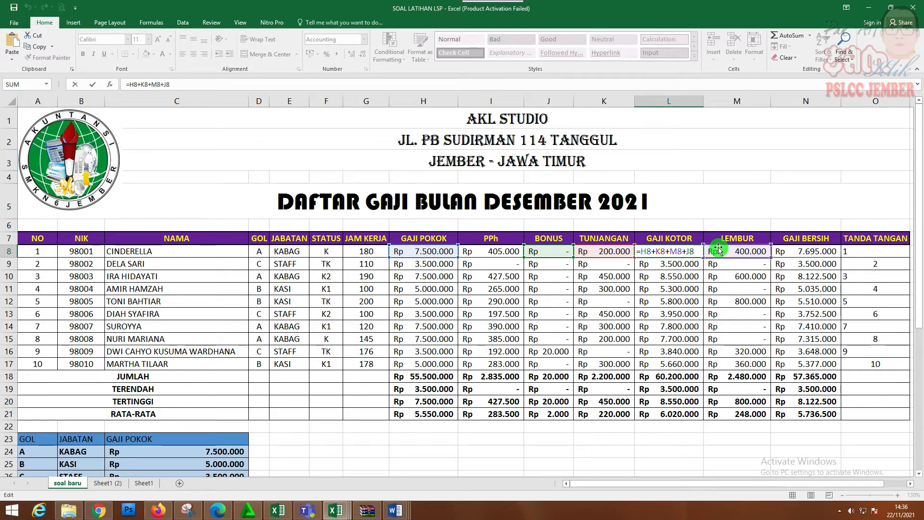
{"action": "key", "text": "ctrl+Return"}
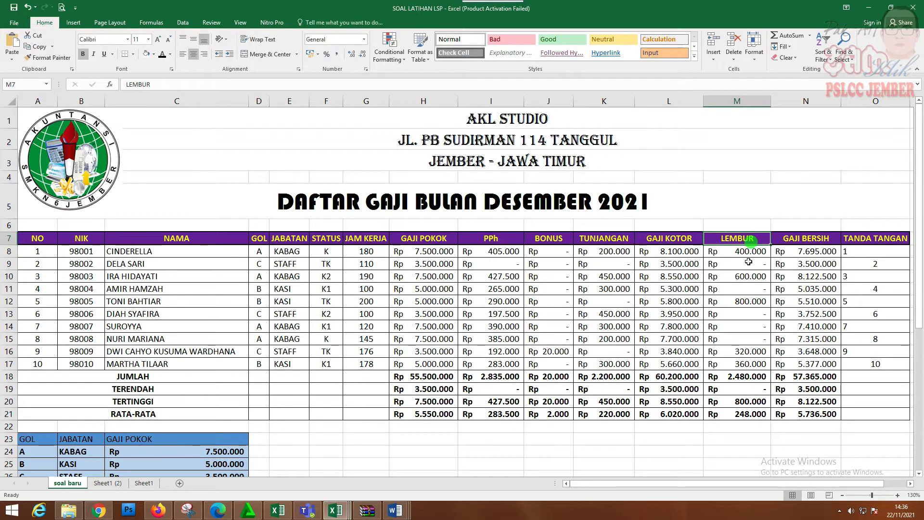
Step: Inspect the first employee's LEMBUR formula in M8 and GAJI BERSIH formula in N8, including their referenced cells, without changing them
{"action": "left_click", "coordinate": [748, 260]}
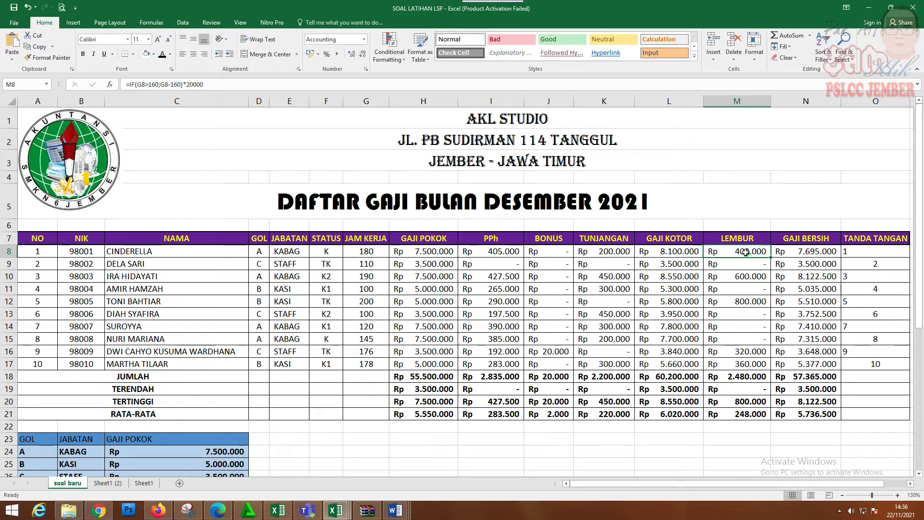
{"action": "double_click", "coordinate": [745, 252]}
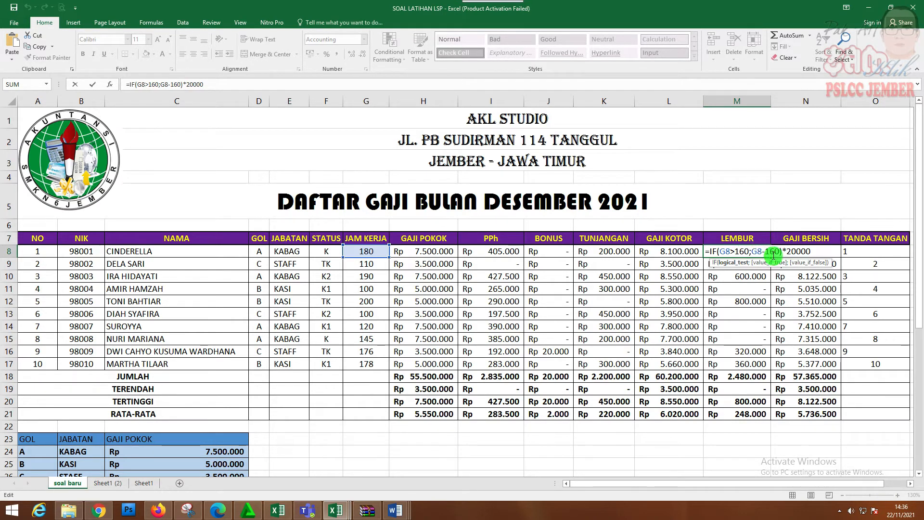
{"action": "key", "text": "ctrl+Return"}
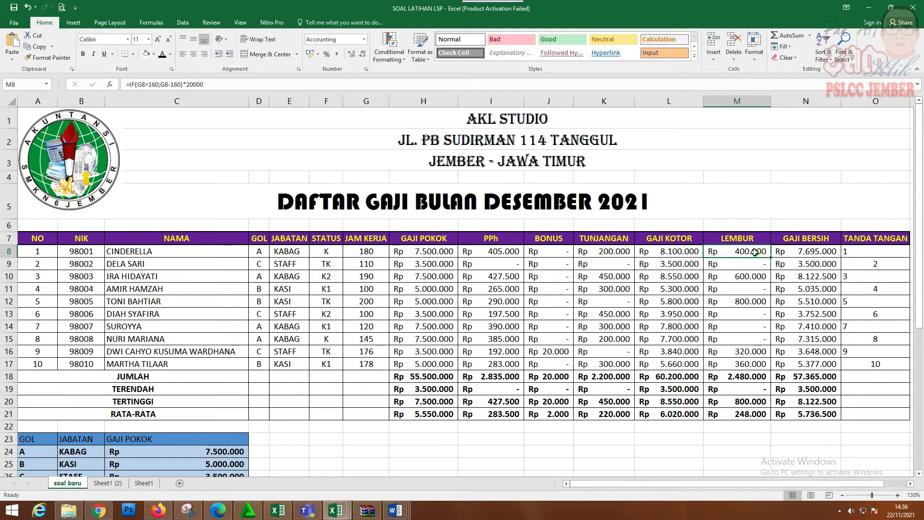
{"action": "left_click", "coordinate": [819, 250]}
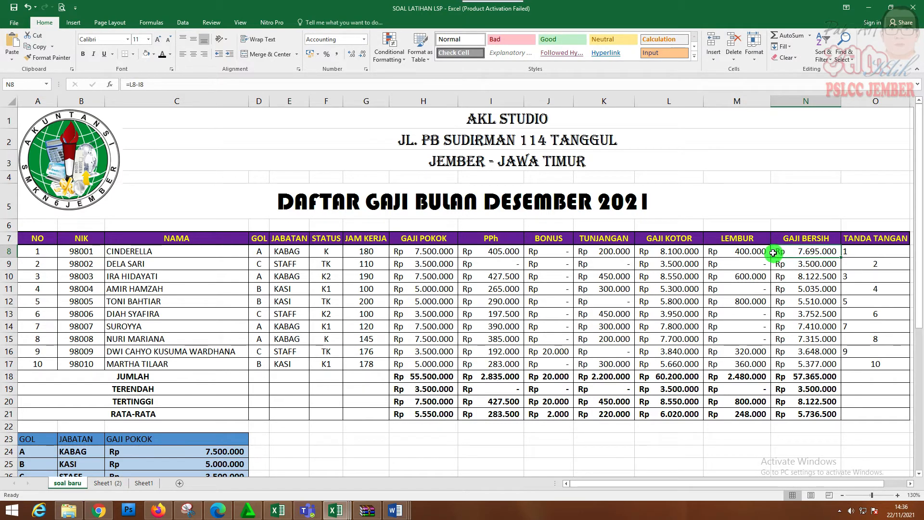
{"action": "double_click", "coordinate": [794, 253]}
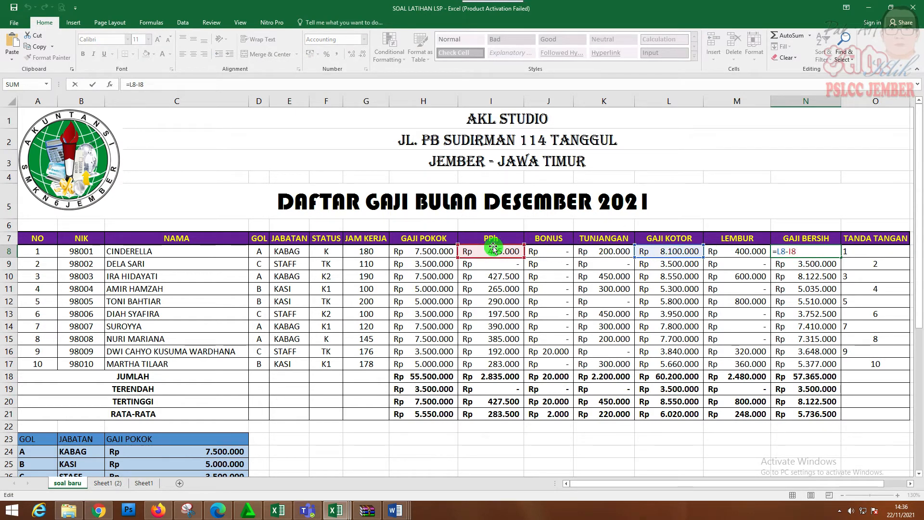
{"action": "key", "text": "Return"}
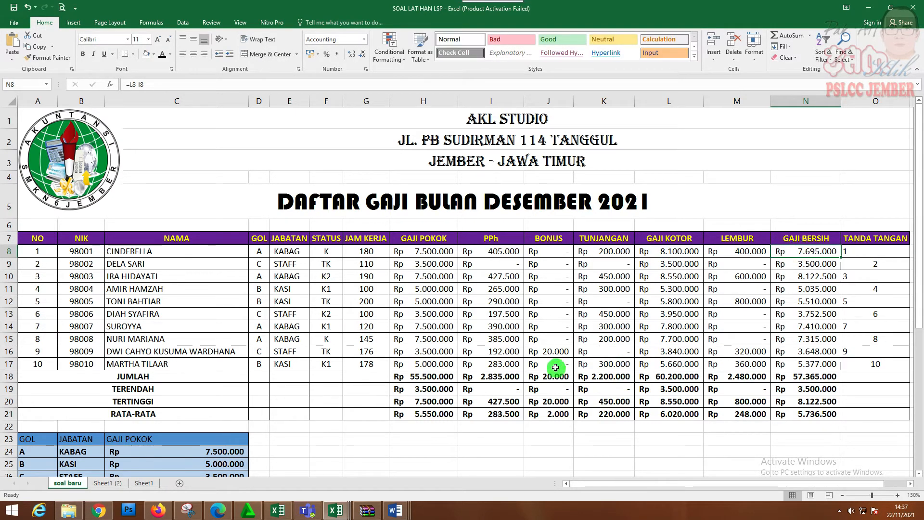
Step: Check the JUMLAH, TERENDAH, TERTINGGI and RATA-RATA formulas of the GAJI POKOK column in H18:H21
{"action": "left_click", "coordinate": [432, 378]}
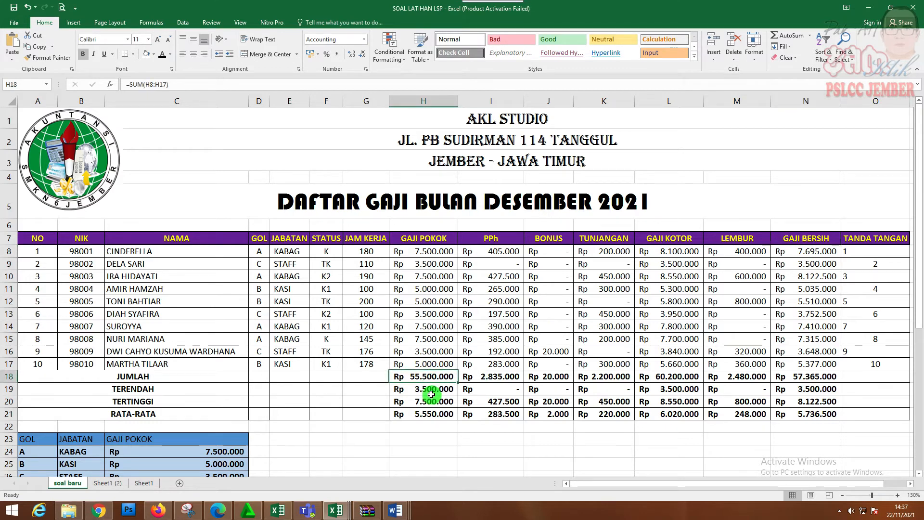
{"action": "left_click", "coordinate": [428, 390]}
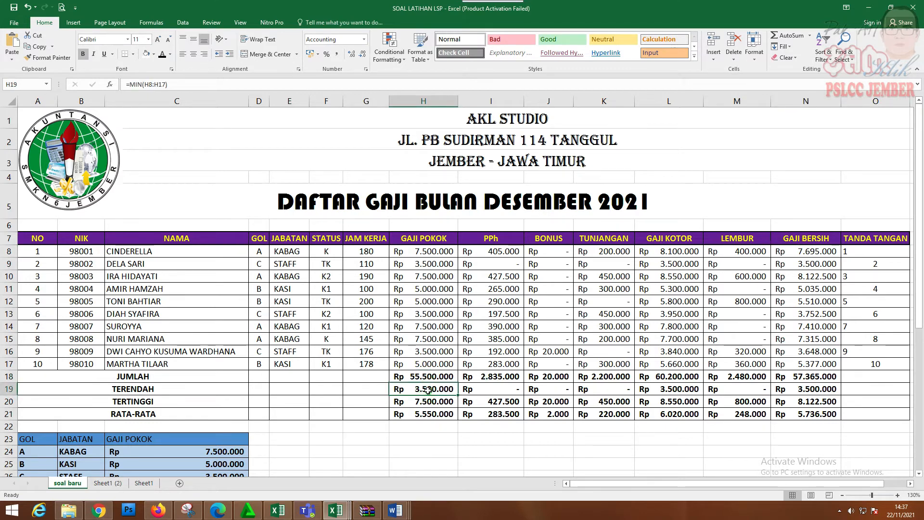
{"action": "left_click", "coordinate": [432, 401]}
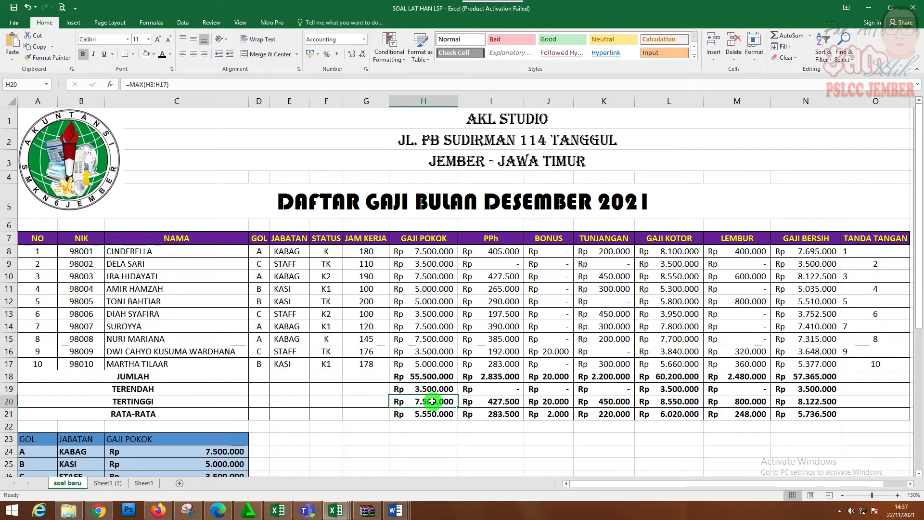
{"action": "left_click", "coordinate": [436, 411]}
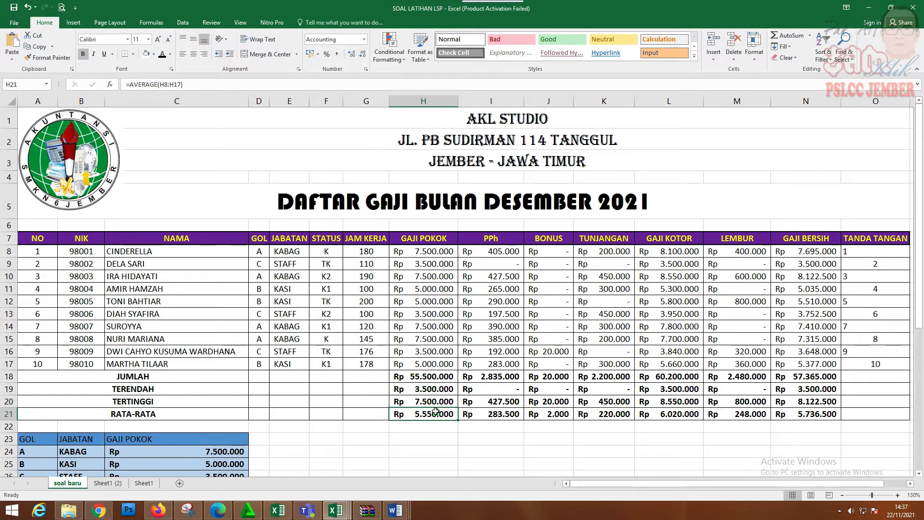
{"action": "left_click", "coordinate": [448, 377]}
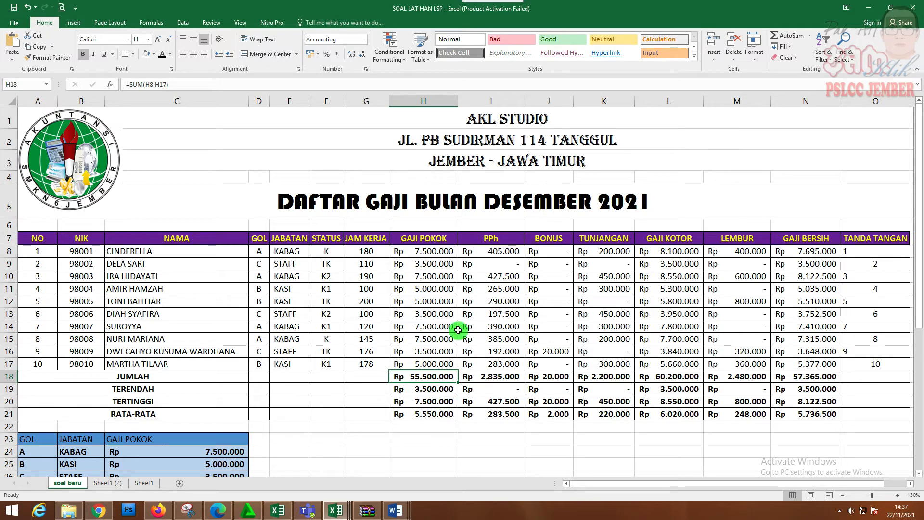
Step: Insert a 2-D clustered column chart from the NAMA and GAJI BERSIH columns, C7:C17 and N7:N17, including their headers
{"action": "scroll", "coordinate": [459, 326], "scroll_direction": "down", "scroll_amount": 1}
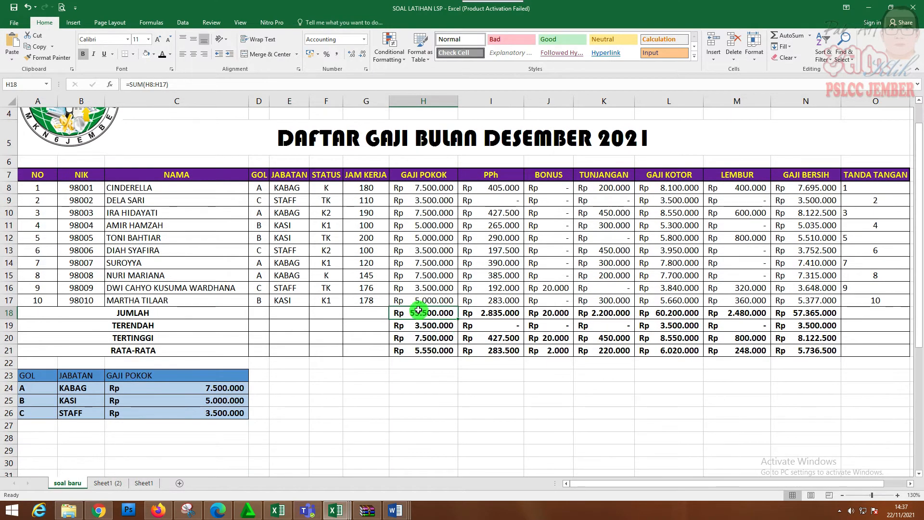
{"action": "left_click", "coordinate": [173, 177]}
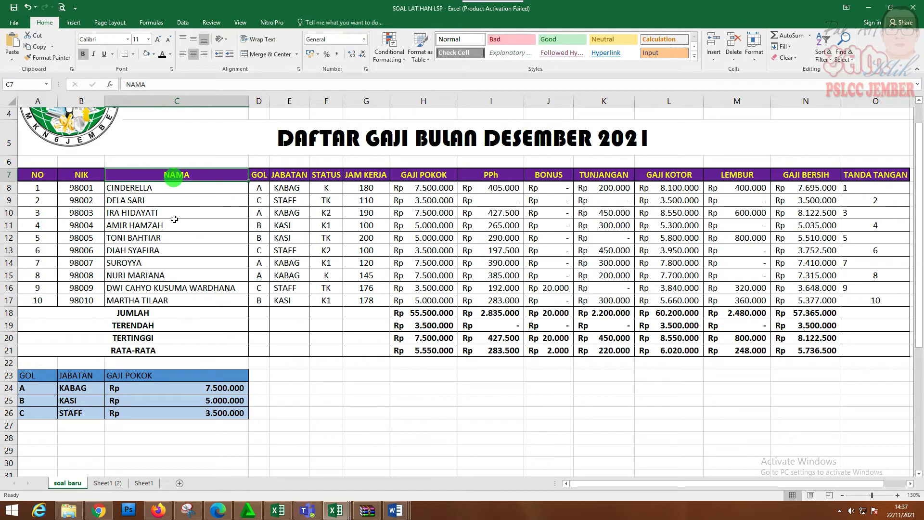
{"action": "left_click", "coordinate": [173, 300], "text": "ctrl"}
{"action": "left_click_drag", "start_coordinate": [174, 176], "coordinate": [181, 299]}
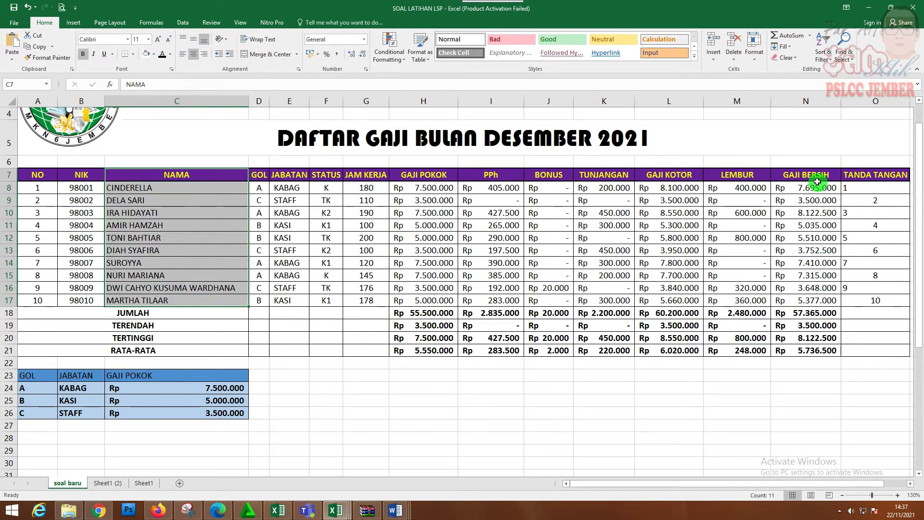
{"action": "left_click_drag", "start_coordinate": [810, 172], "coordinate": [798, 301]}
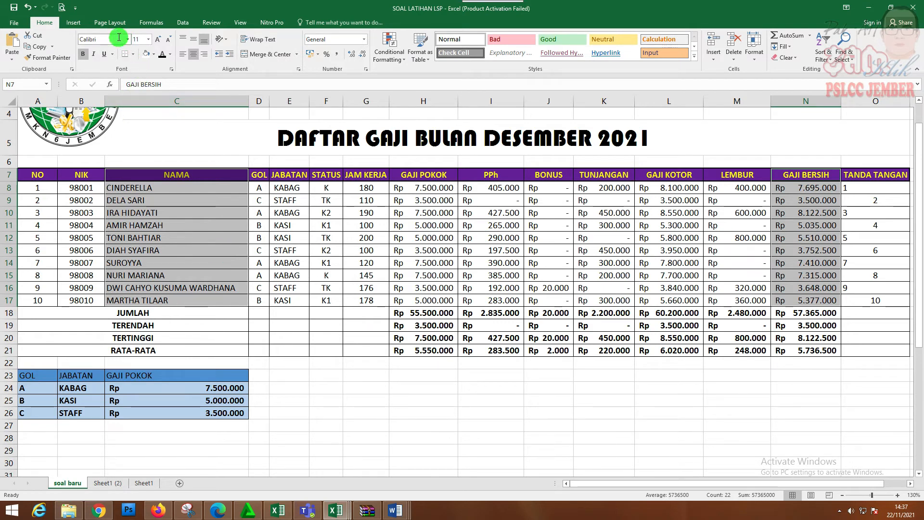
{"action": "left_click", "coordinate": [79, 23]}
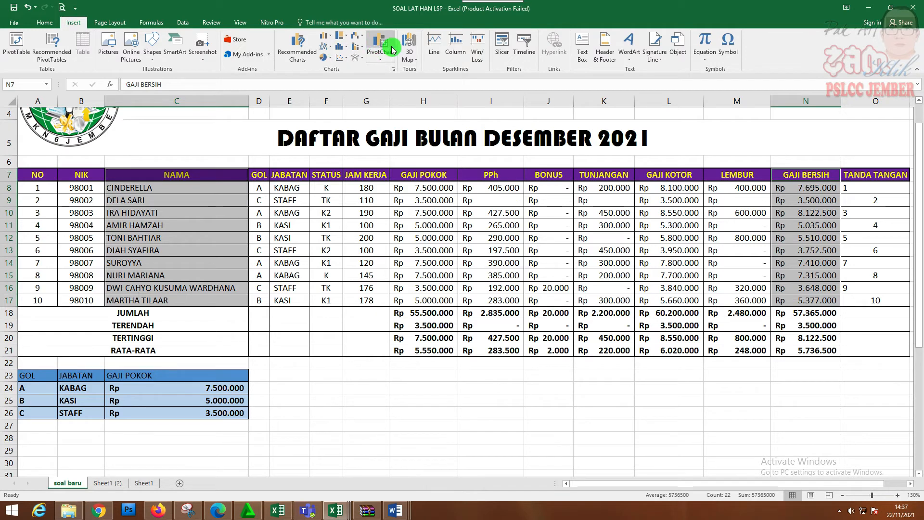
{"action": "left_click", "coordinate": [336, 36]}
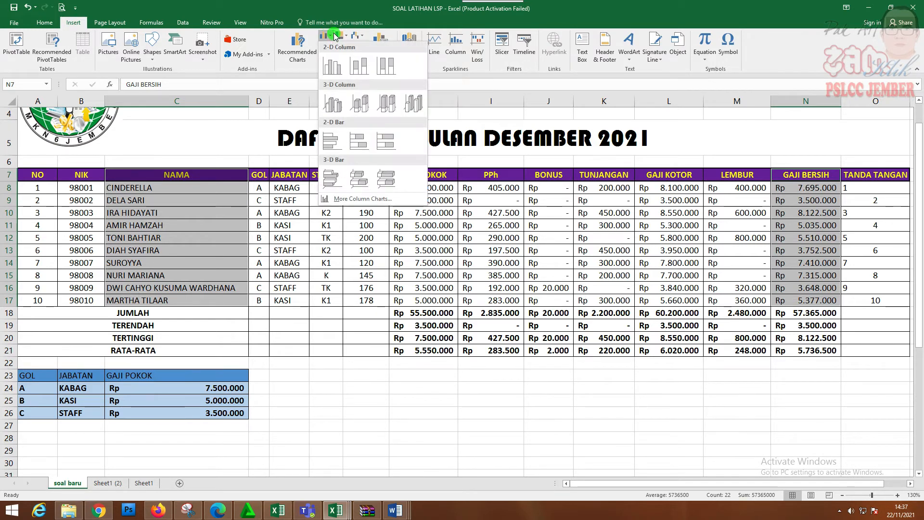
{"action": "left_click", "coordinate": [330, 72]}
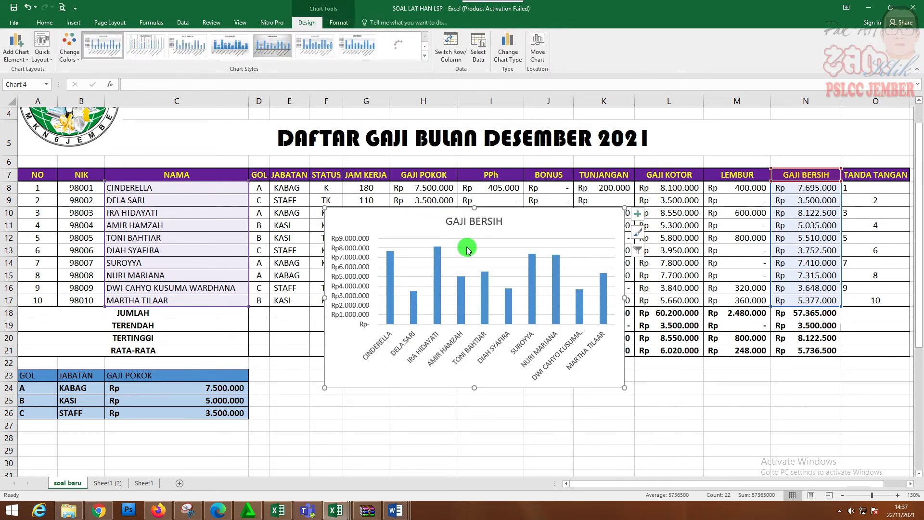
{"action": "left_click", "coordinate": [495, 312]}
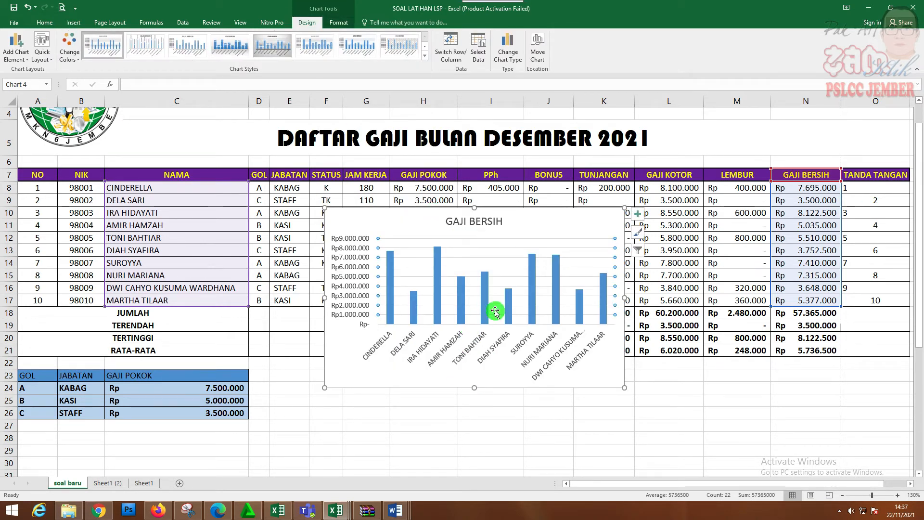
{"action": "left_click", "coordinate": [464, 250]}
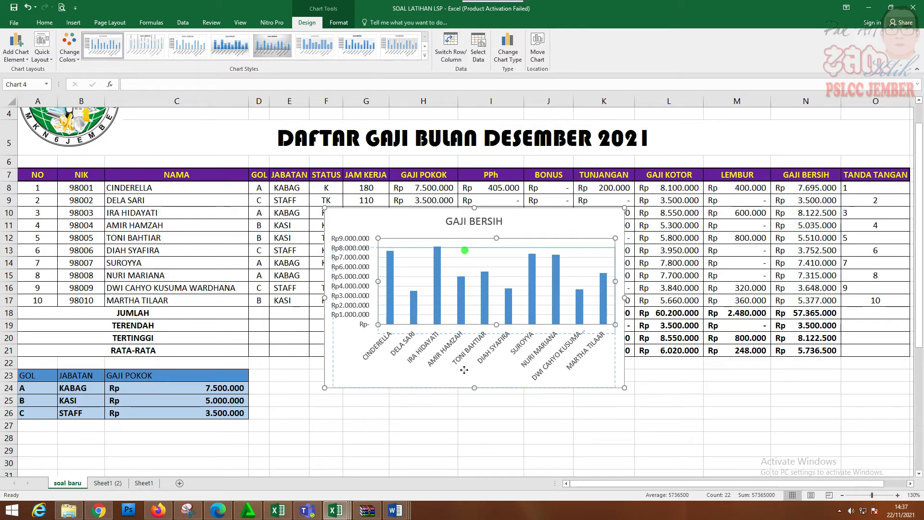
{"action": "left_click", "coordinate": [465, 229]}
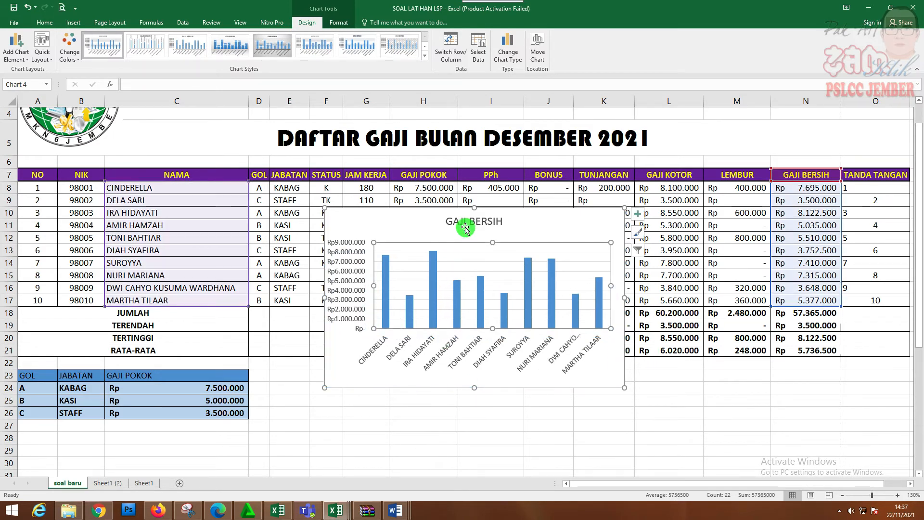
{"action": "left_click", "coordinate": [463, 226]}
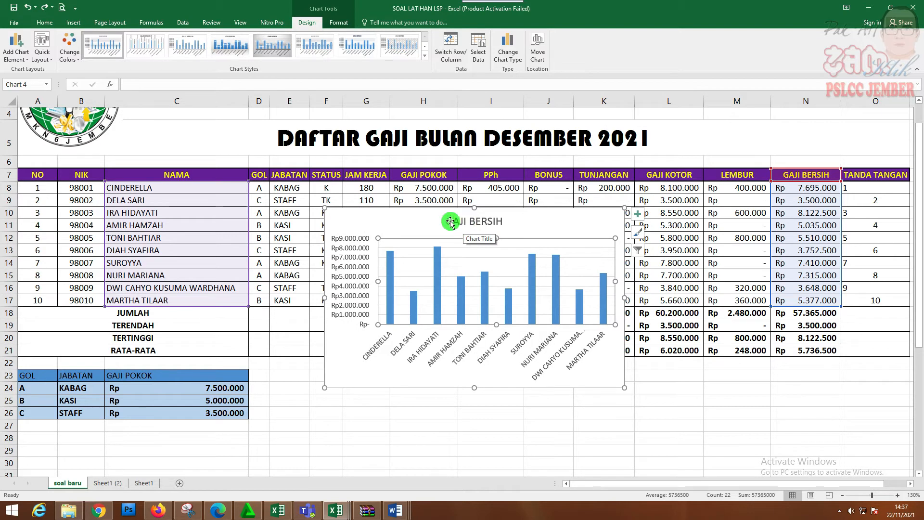
{"action": "left_click_drag", "start_coordinate": [480, 351], "coordinate": [676, 312]}
{"action": "left_click", "coordinate": [686, 396]}
Step: Move the new GAJI BERSIH chart below the payroll table, beside the GOL reference table
{"action": "left_click", "coordinate": [538, 224]}
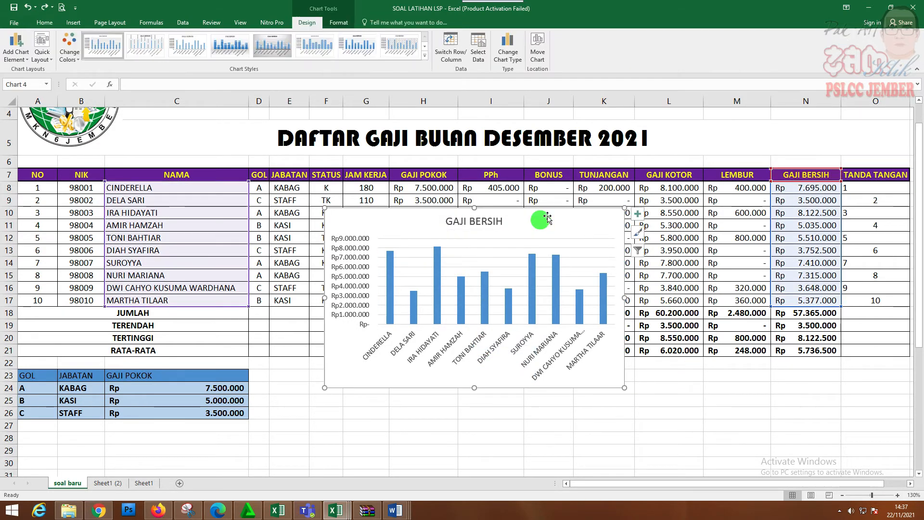
{"action": "left_click_drag", "start_coordinate": [551, 228], "coordinate": [562, 386]}
{"action": "left_click", "coordinate": [736, 388]}
Step: Shorten the new GAJI BERSIH chart from its lower edge so it ends above the SOAL instructions
{"action": "scroll", "coordinate": [736, 389], "scroll_direction": "down", "scroll_amount": 2}
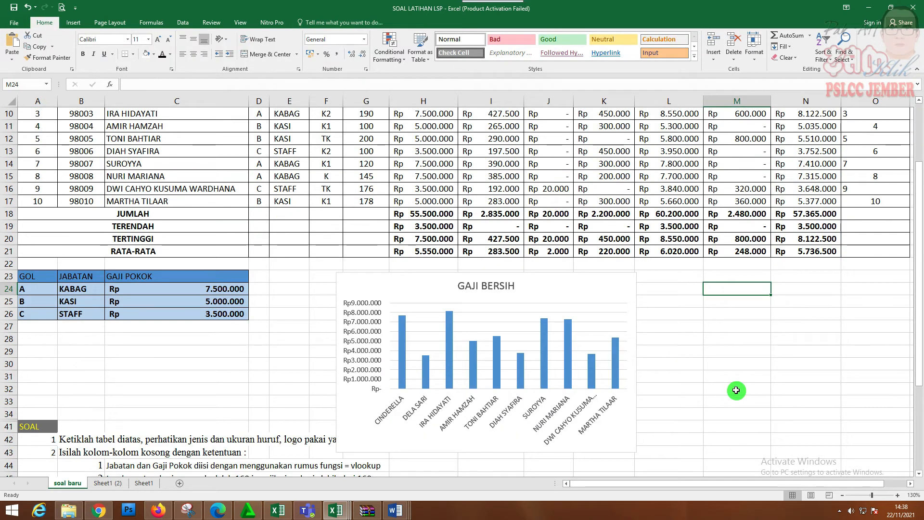
{"action": "left_click", "coordinate": [481, 438]}
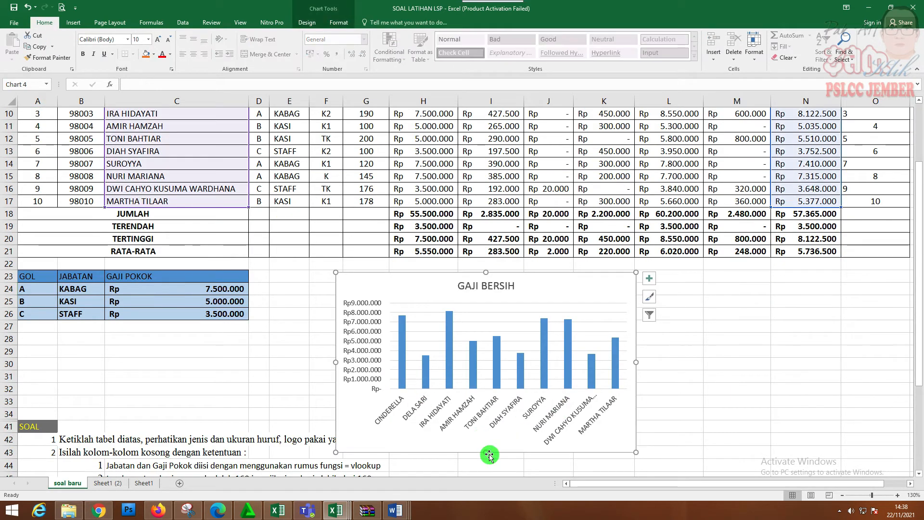
{"action": "left_click_drag", "start_coordinate": [489, 454], "coordinate": [487, 412]}
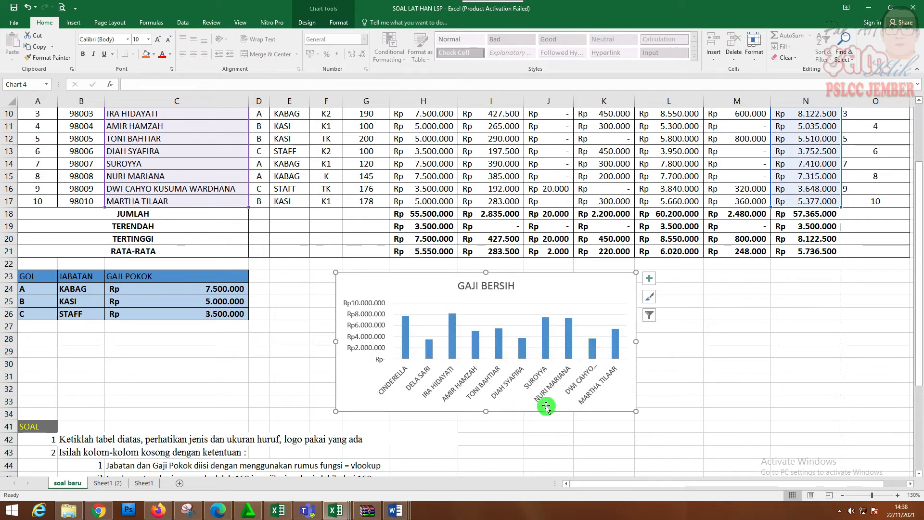
{"action": "left_click", "coordinate": [698, 352]}
{"action": "scroll", "coordinate": [740, 341], "scroll_direction": "up", "scroll_amount": 2}
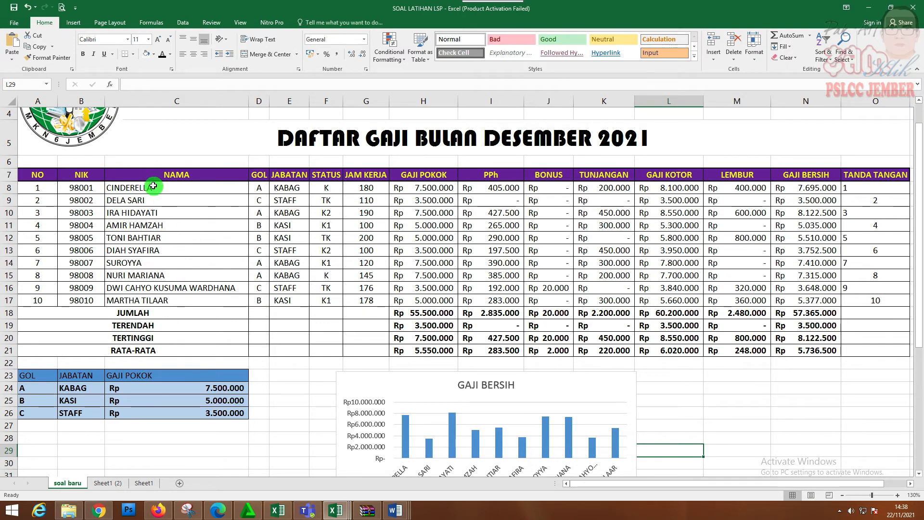
Step: Move the existing blue GAJI BERSIH chart beside the payroll table farther away, starting at about column Y, row 9
{"action": "left_click", "coordinate": [910, 483]}
{"action": "left_click", "coordinate": [910, 484]}
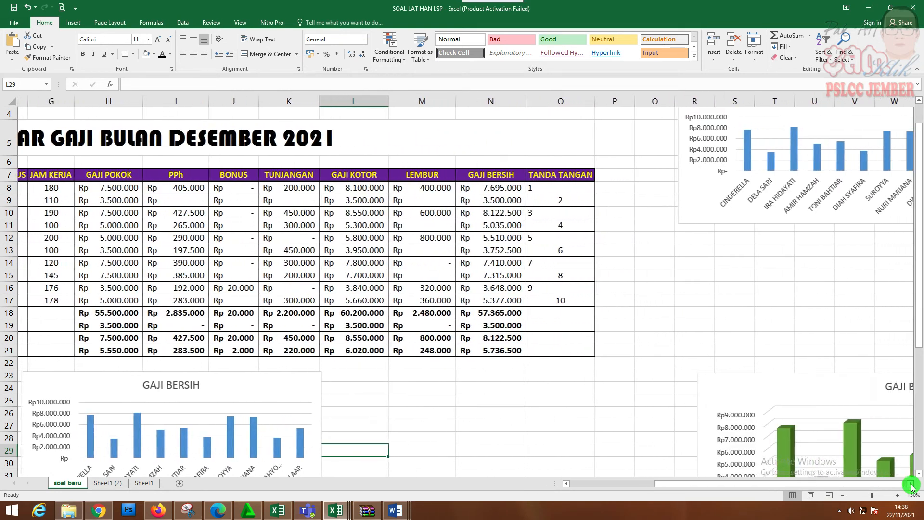
{"action": "left_click", "coordinate": [911, 484]}
{"action": "left_click", "coordinate": [911, 483]}
{"action": "left_click", "coordinate": [911, 484]}
{"action": "left_click", "coordinate": [910, 484]}
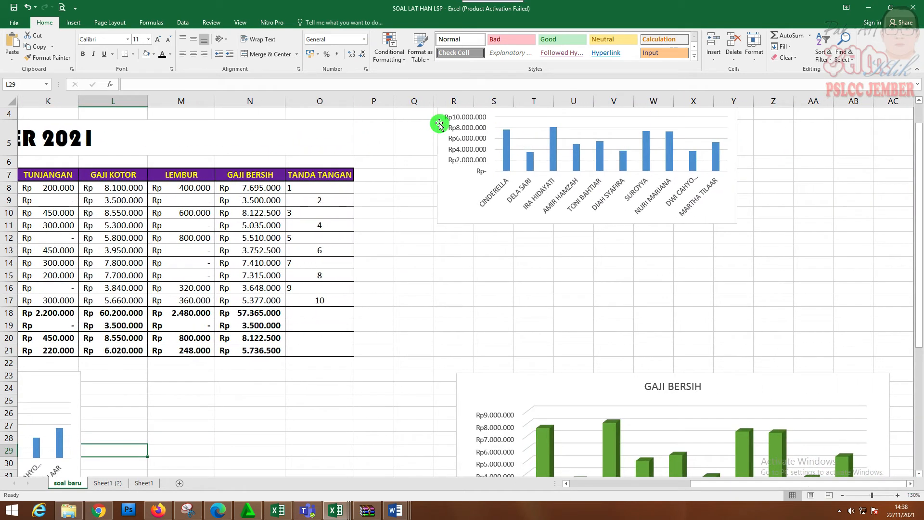
{"action": "left_click_drag", "start_coordinate": [440, 124], "coordinate": [737, 209]}
Step: Link Q7 to the NAMA header with =C7 and fill the formula down through Q18
{"action": "left_click", "coordinate": [414, 179]}
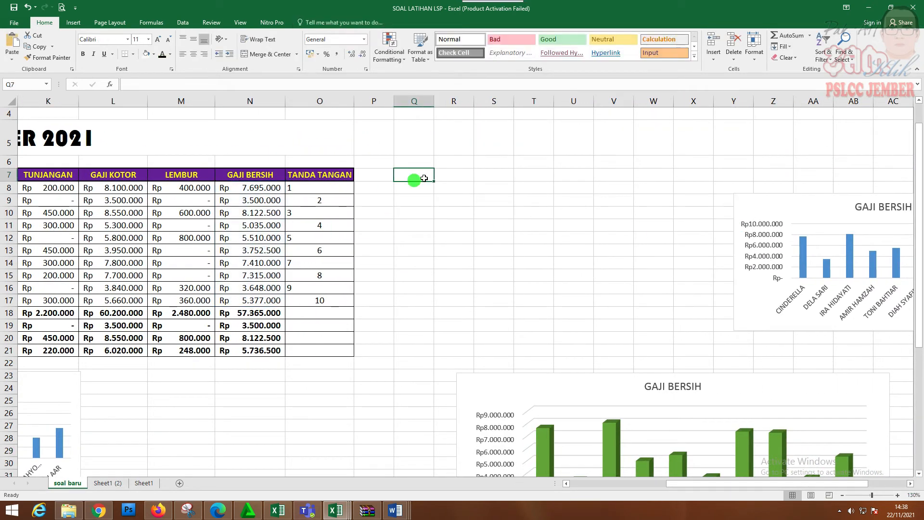
{"action": "type", "text": "="}
{"action": "key", "text": "Left"}
{"action": "key", "text": "Left"}
{"action": "key", "text": "Left"}
{"action": "key", "text": "Left"}
{"action": "key", "text": "Left"}
{"action": "key", "text": "Left"}
{"action": "key", "text": "Left"}
{"action": "key", "text": "Left"}
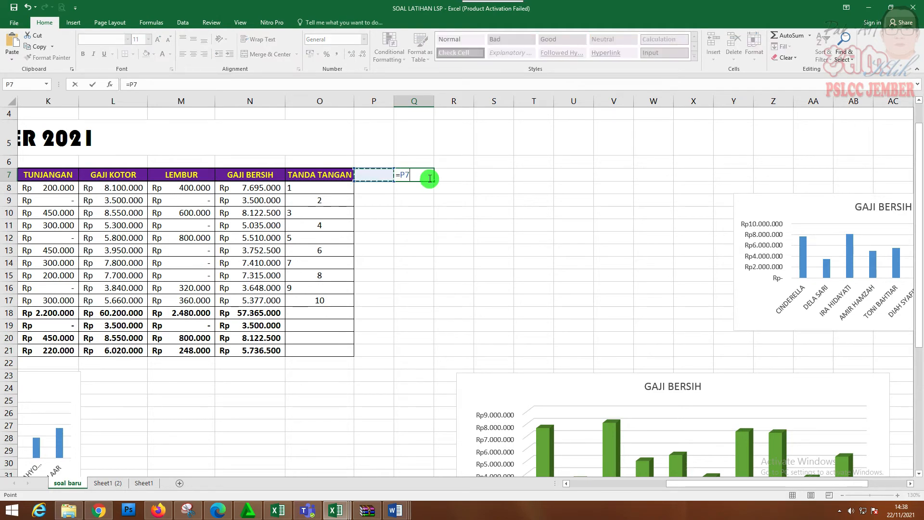
{"action": "key", "text": "Left"}
{"action": "key", "text": "Left"}
{"action": "key", "text": "Left"}
{"action": "key", "text": "Left"}
{"action": "key", "text": "Left"}
{"action": "key", "text": "Left"}
{"action": "key", "text": "Left"}
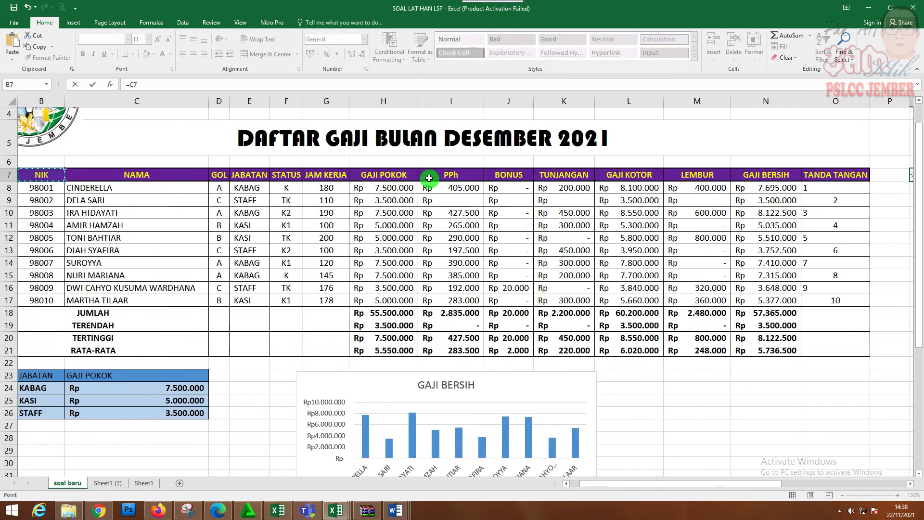
{"action": "key", "text": "Return"}
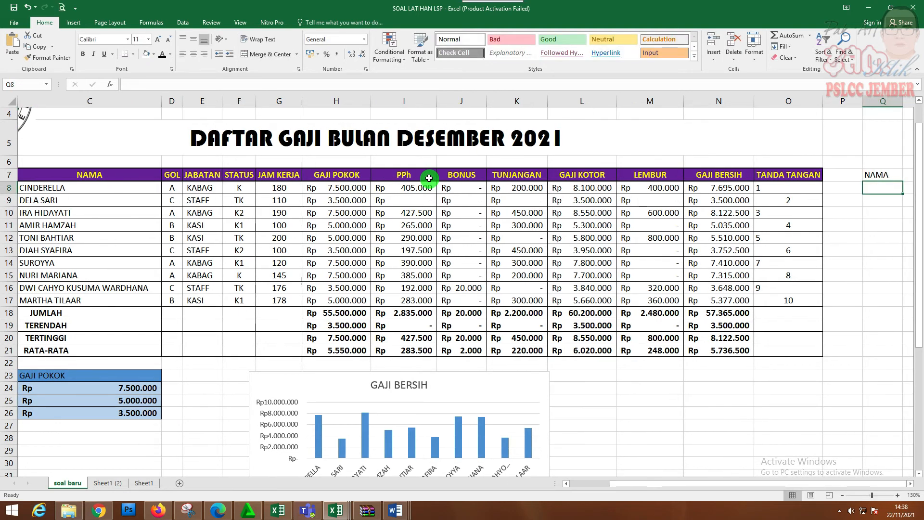
{"action": "left_click", "coordinate": [889, 178]}
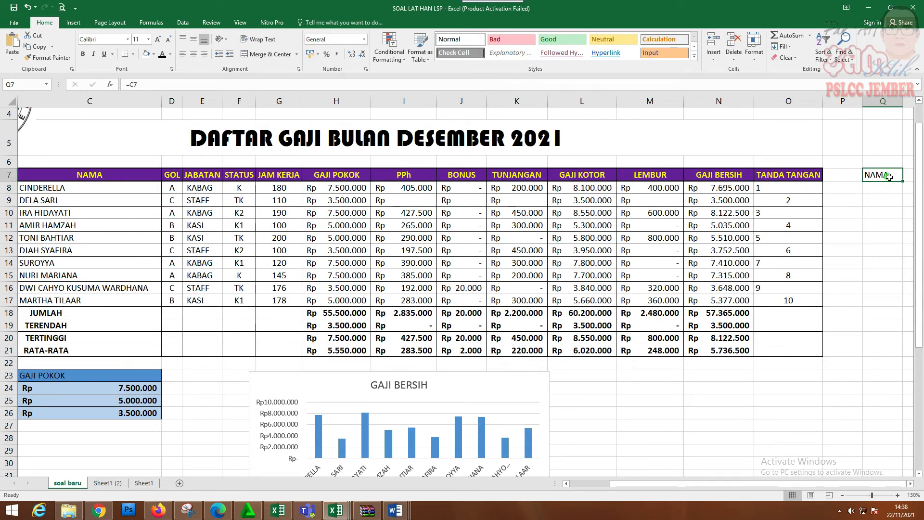
{"action": "left_click_drag", "start_coordinate": [901, 181], "coordinate": [894, 323]}
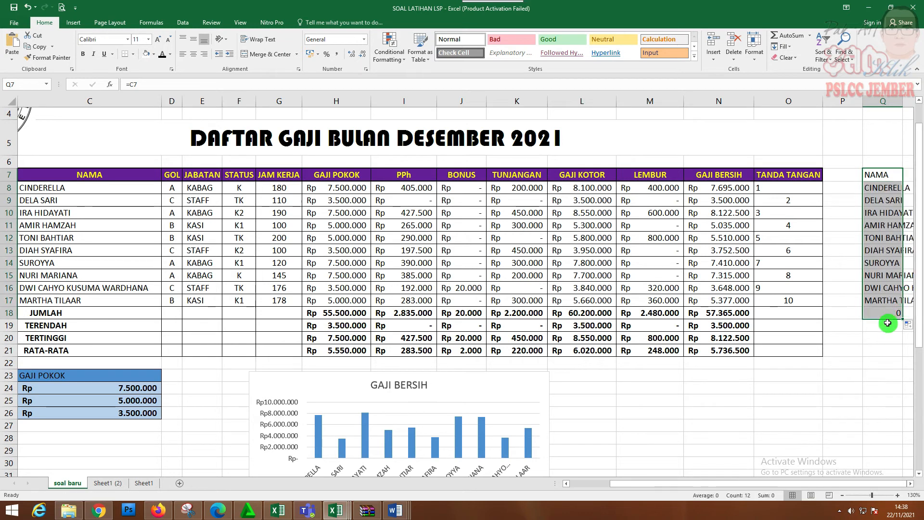
Step: Widen column Q to fit the longest employee name in the helper table
{"action": "left_click", "coordinate": [911, 483]}
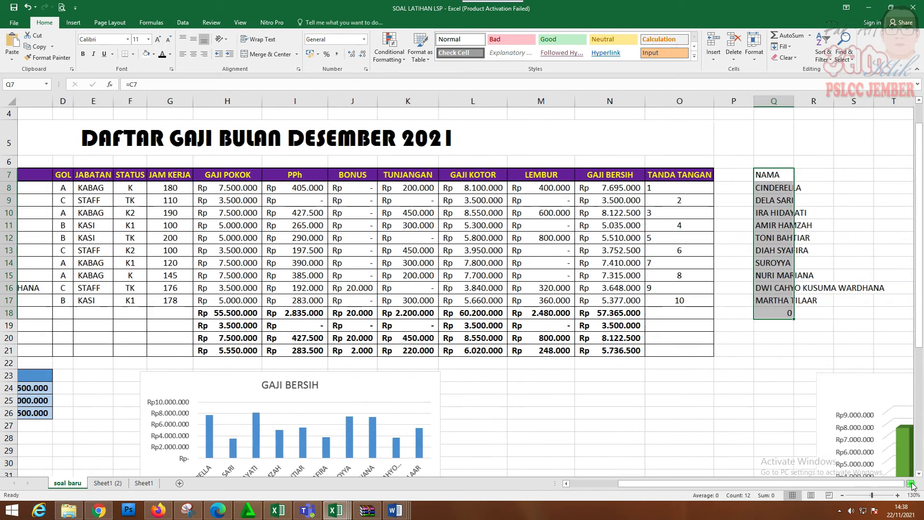
{"action": "left_click", "coordinate": [911, 483]}
{"action": "left_click_drag", "start_coordinate": [738, 101], "coordinate": [763, 101]}
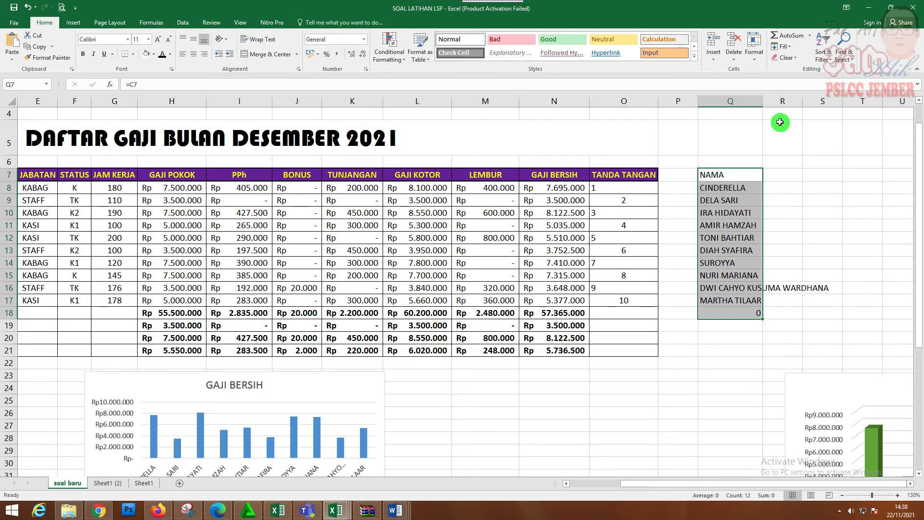
{"action": "double_click", "coordinate": [765, 98]}
Step: Link R7 to the payroll's GAJI BERSIH header with the formula =N7
{"action": "left_click", "coordinate": [856, 175]}
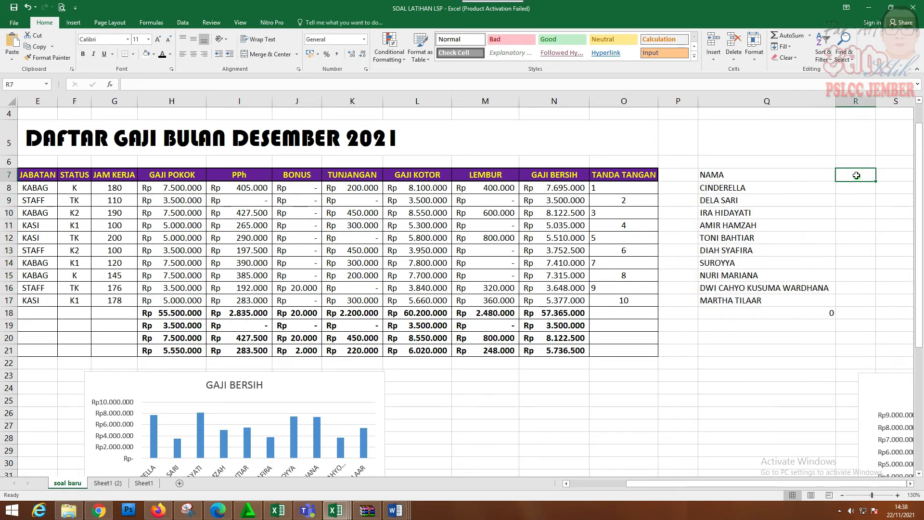
{"action": "type", "text": "="}
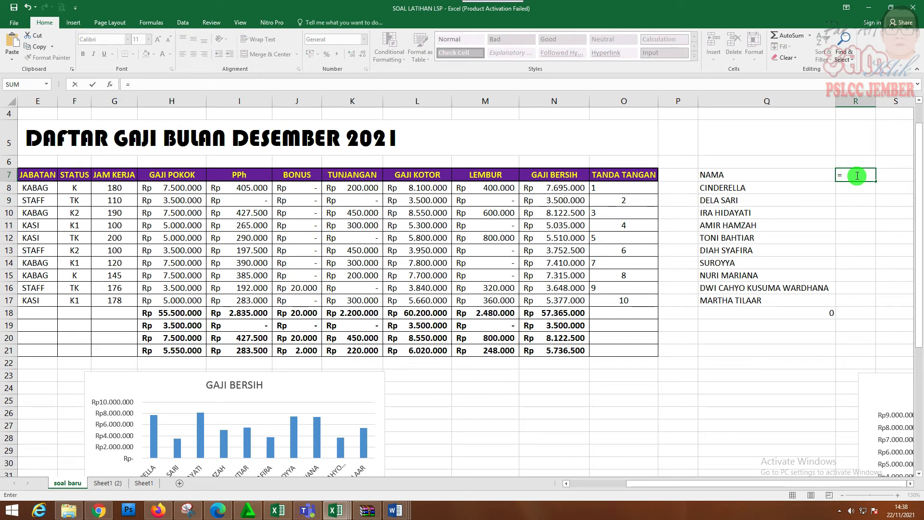
{"action": "key", "text": "Left"}
{"action": "key", "text": "Left"}
{"action": "key", "text": "Left"}
{"action": "key", "text": "Left"}
{"action": "key", "text": "Return"}
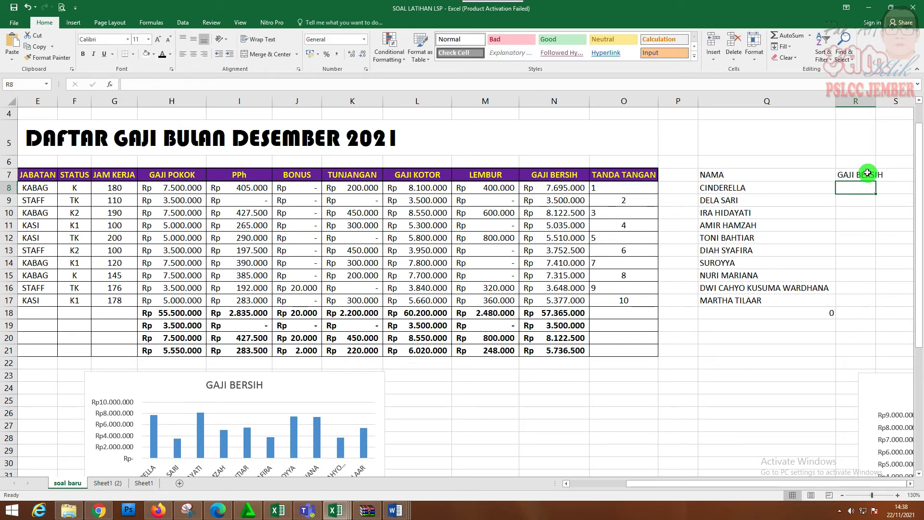
Step: Fill the R7 formula down through R17 and widen column R to fit the GAJI BERSIH header
{"action": "left_click", "coordinate": [869, 174]}
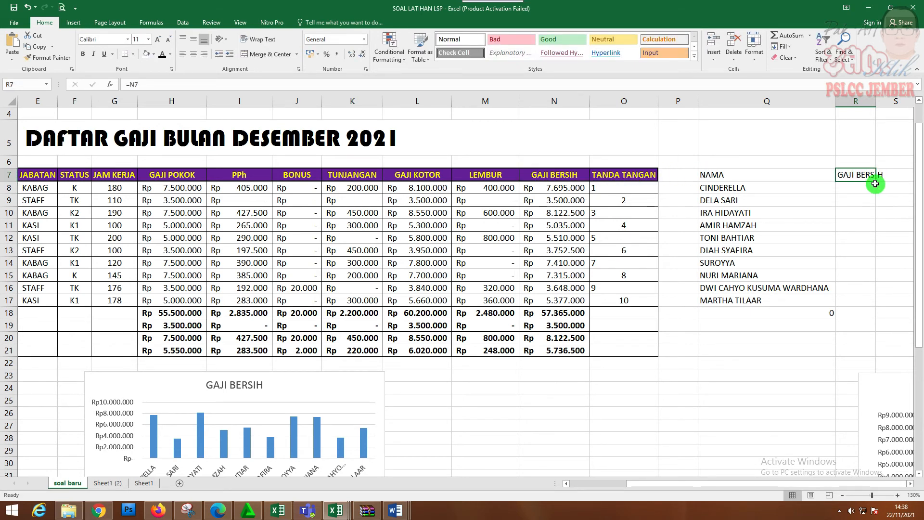
{"action": "left_click_drag", "start_coordinate": [875, 183], "coordinate": [861, 304]}
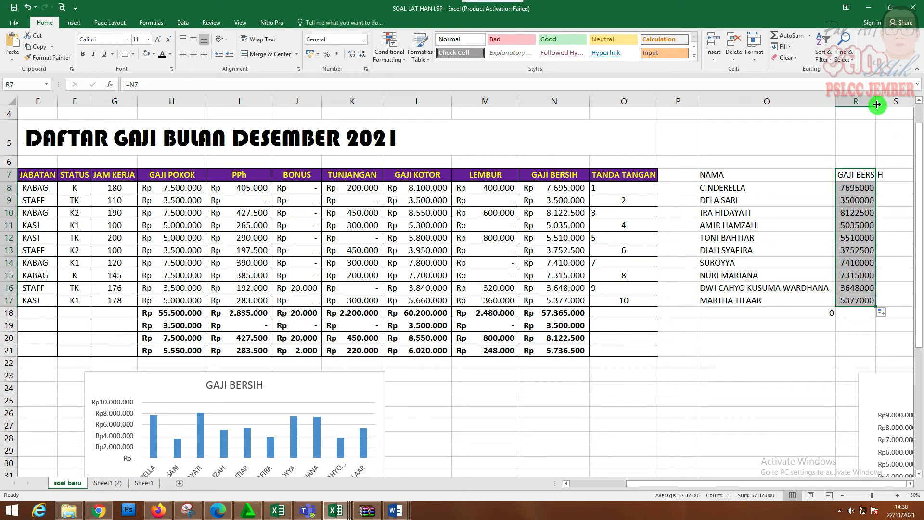
{"action": "left_click_drag", "start_coordinate": [876, 102], "coordinate": [896, 101]}
Step: Try a 100% stacked 2-D column chart of the helper table Q7:R17 and undo its insertion
{"action": "left_click", "coordinate": [770, 212]}
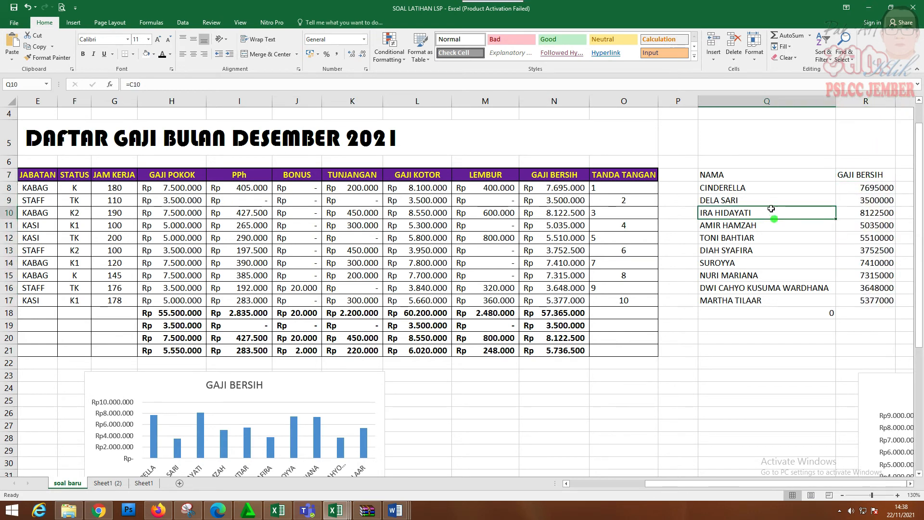
{"action": "left_click_drag", "start_coordinate": [764, 175], "coordinate": [864, 298]}
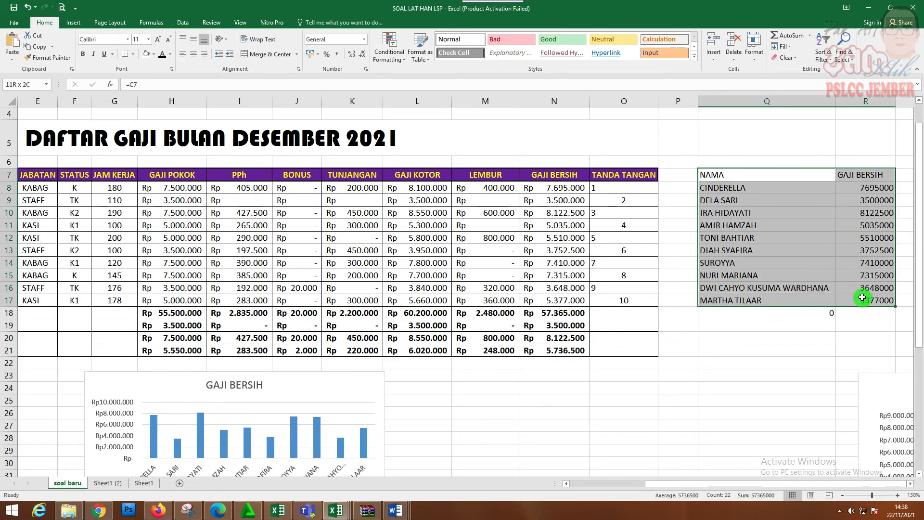
{"action": "left_click", "coordinate": [73, 23]}
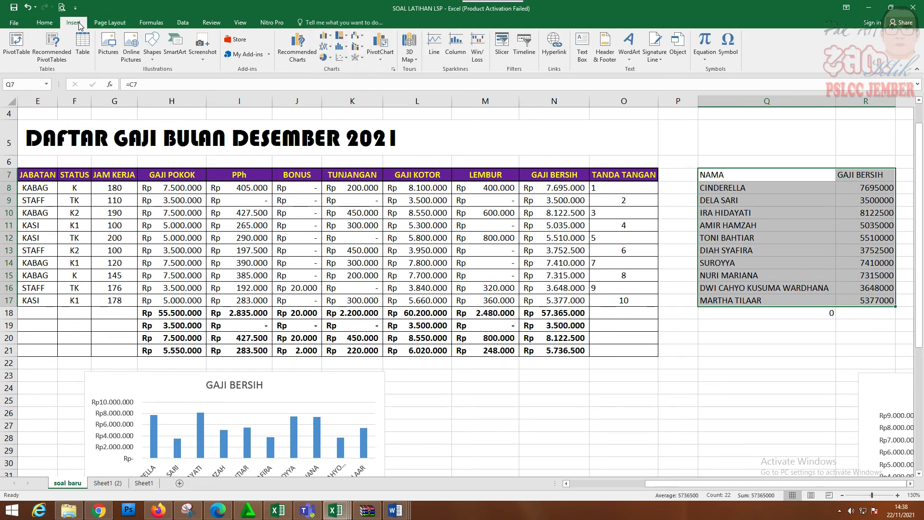
{"action": "left_click", "coordinate": [326, 37]}
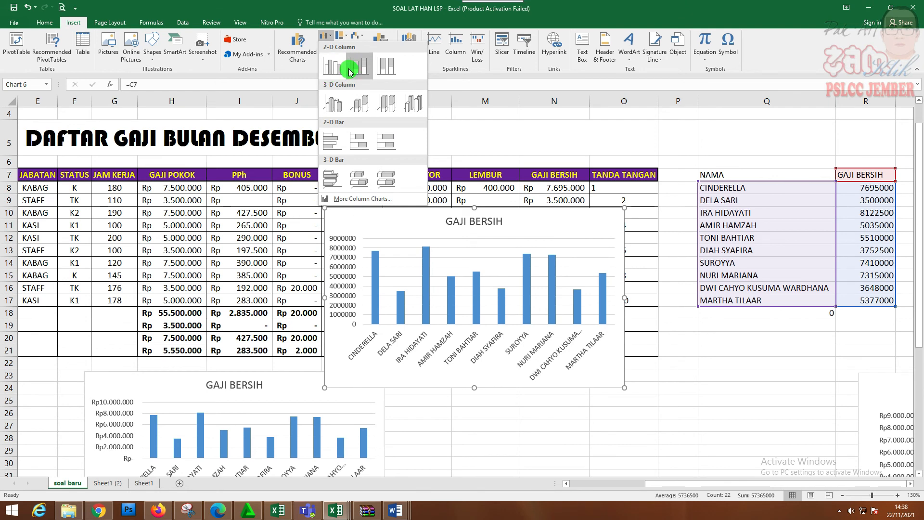
{"action": "left_click", "coordinate": [386, 77]}
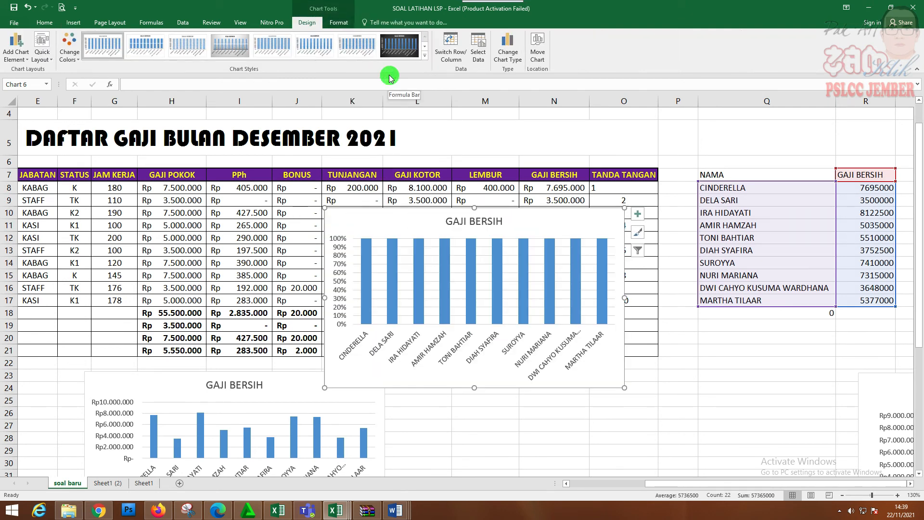
{"action": "key", "text": "ctrl+z"}
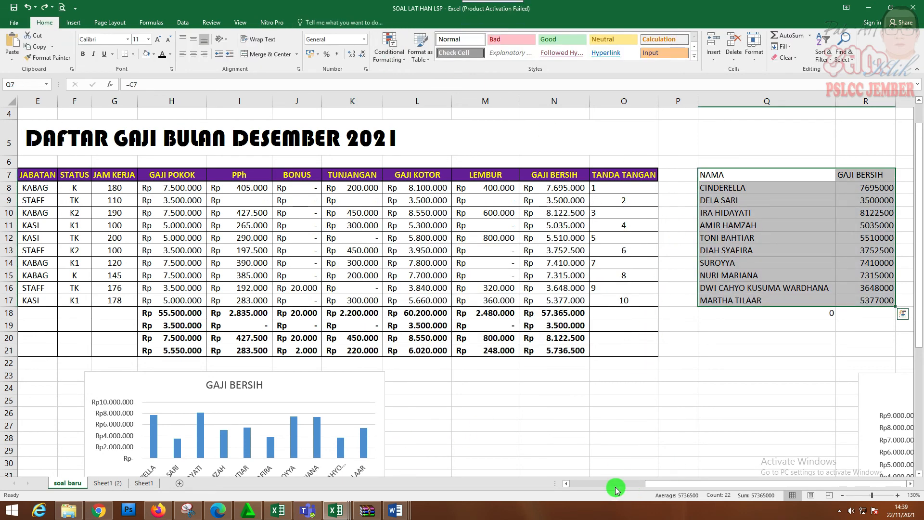
{"action": "left_click_drag", "start_coordinate": [616, 489], "coordinate": [573, 487]}
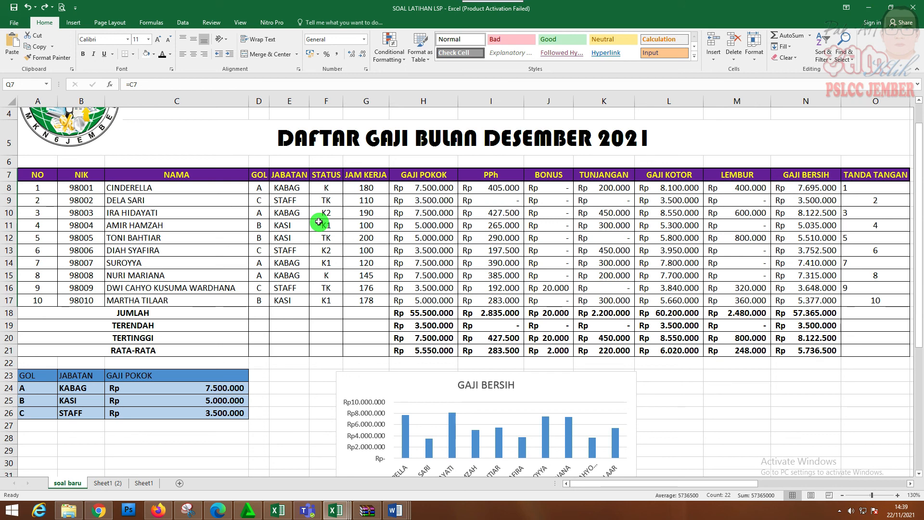
{"action": "scroll", "coordinate": [319, 222], "scroll_direction": "up", "scroll_amount": 1}
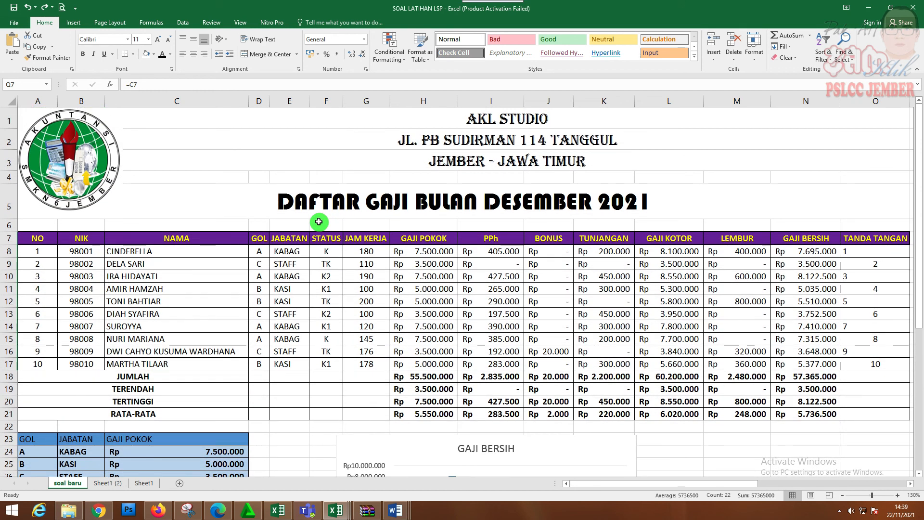
{"action": "mouse_move", "coordinate": [488, 4]}
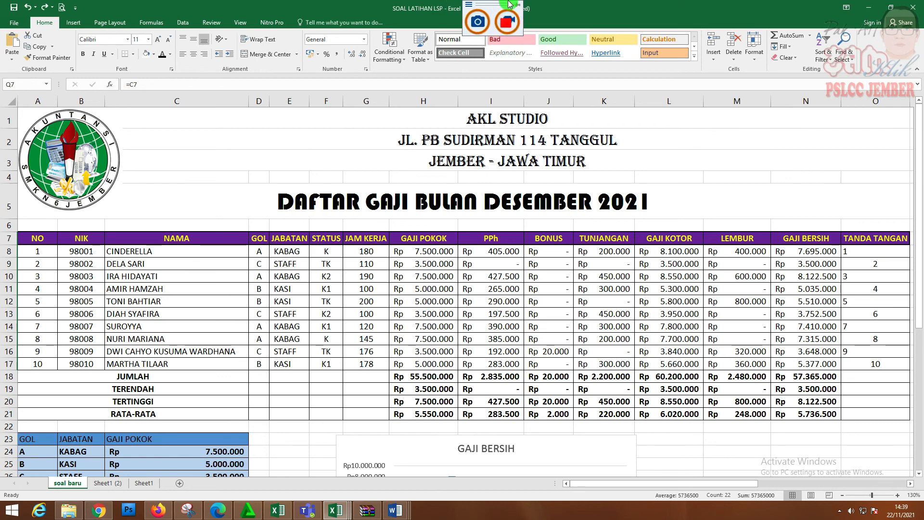